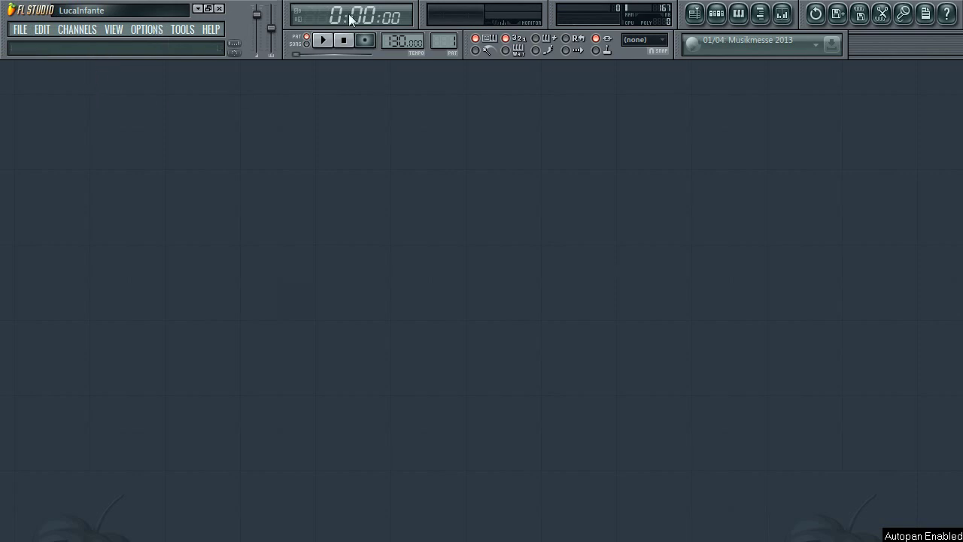
- Browse File > Export and Import, then show the Channels > Add one list (3x Osc, Sytrus, Sylenth1)
click(20, 32)
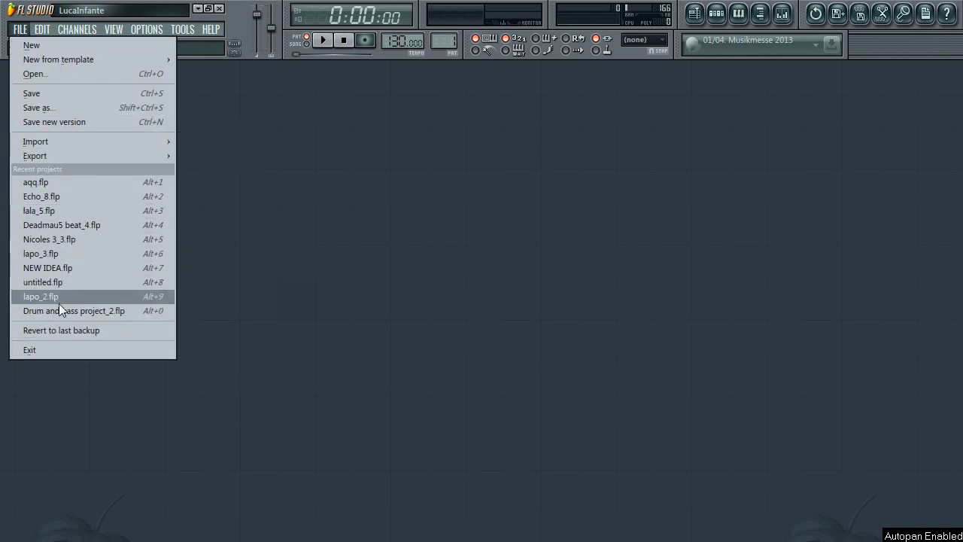
mouse_move(56, 149)
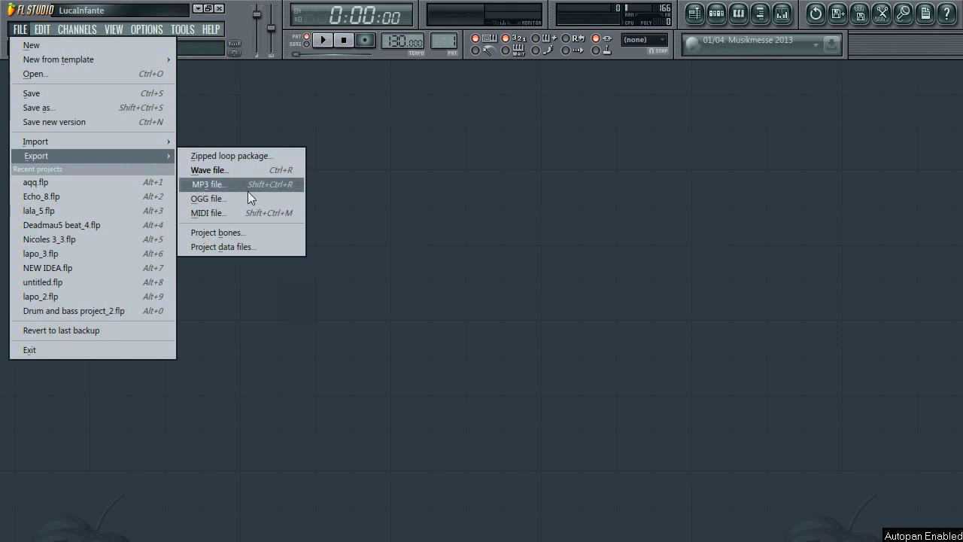
mouse_move(149, 141)
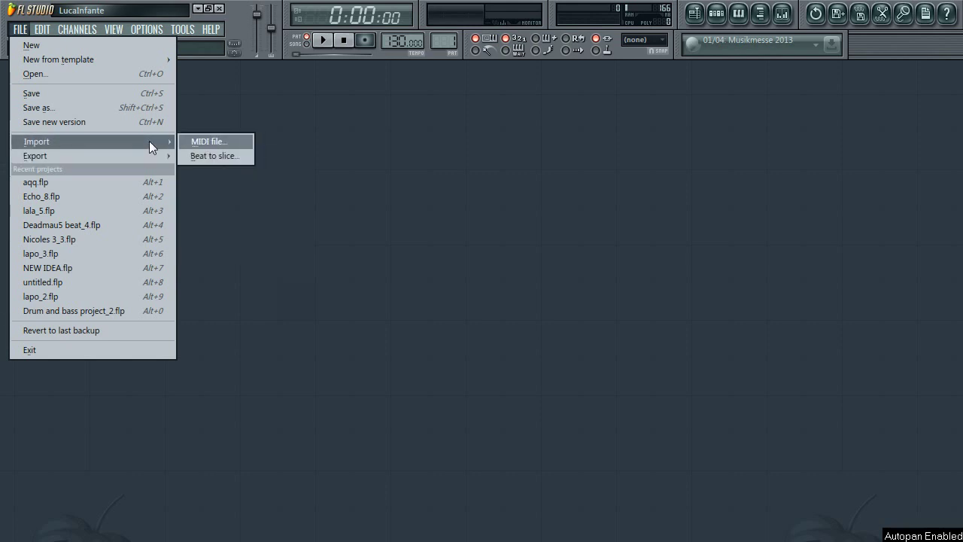
mouse_move(59, 29)
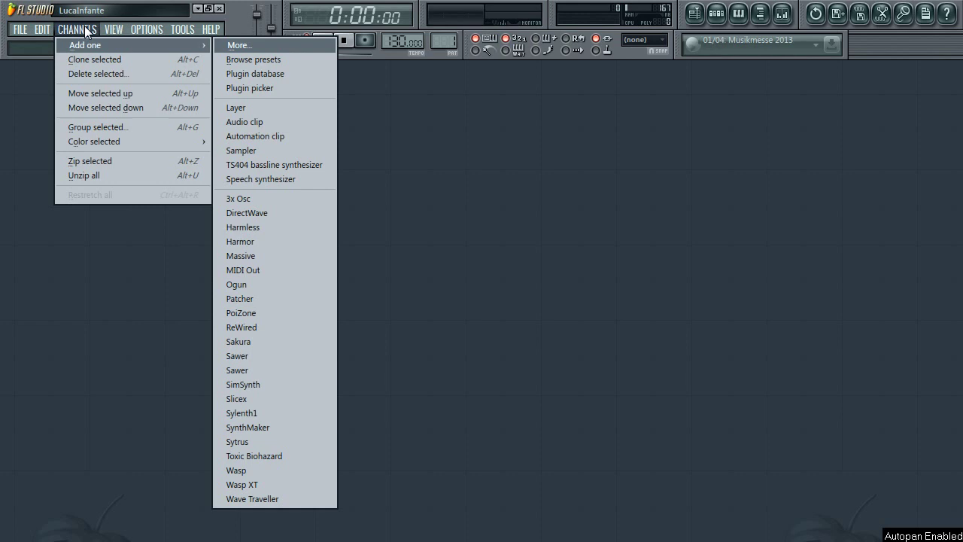
- Leave the Channels menu and show the View menu's Background submenu with its wallpaper options
mouse_move(111, 27)
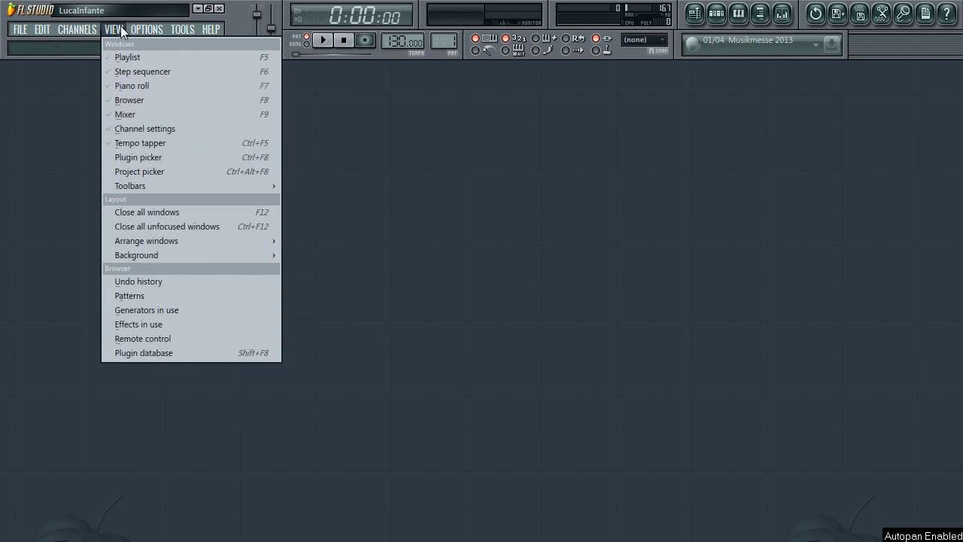
mouse_move(142, 256)
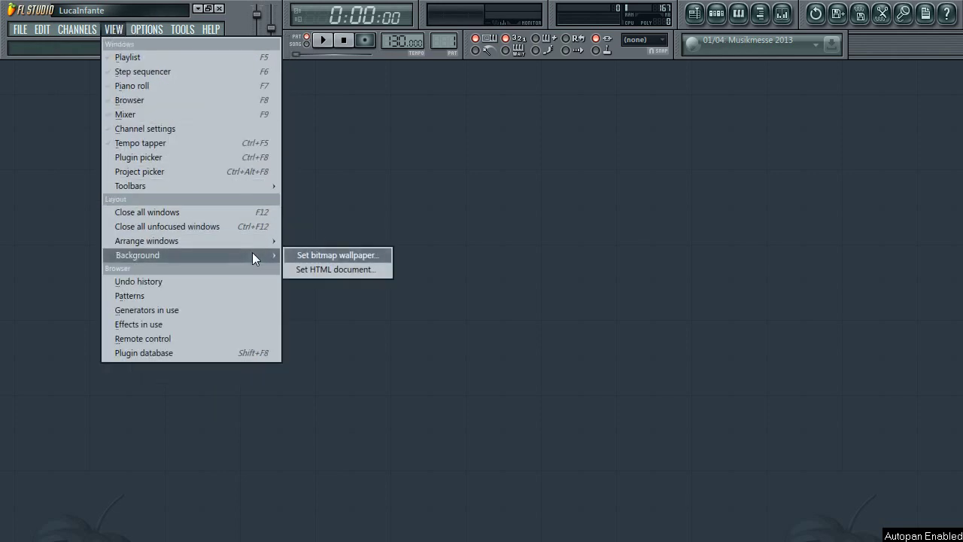
- Open the bitmap wallpaper picker from View > Background > Set bitmap wallpaper
click(306, 255)
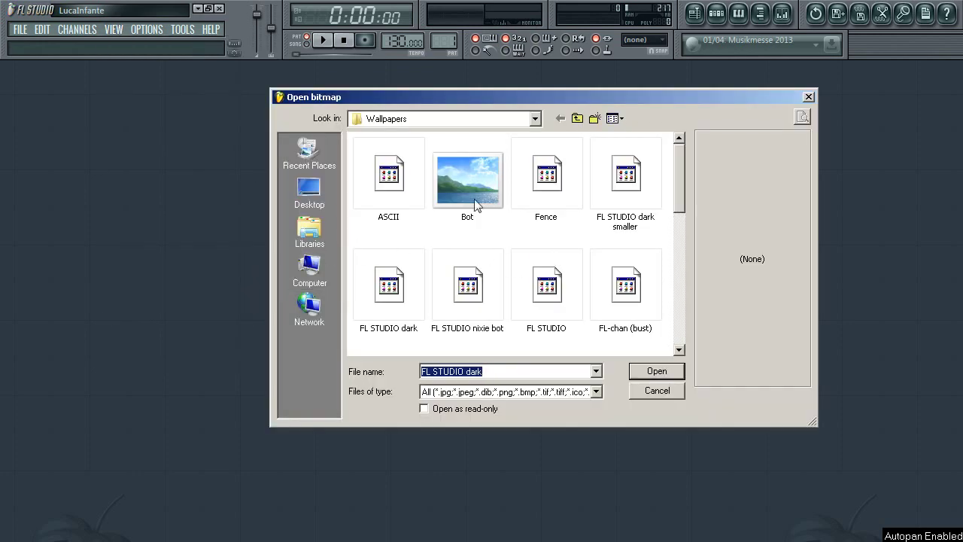
click(808, 97)
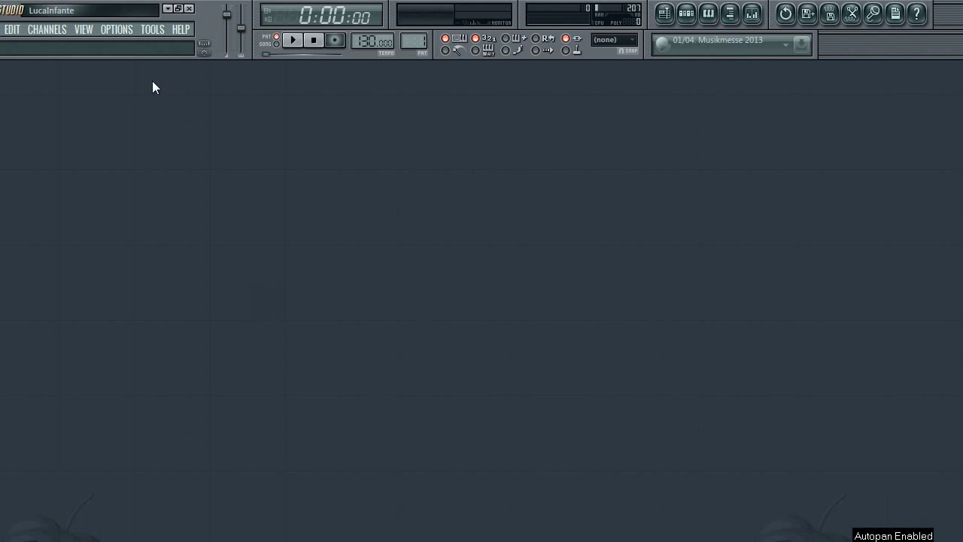
click(85, 30)
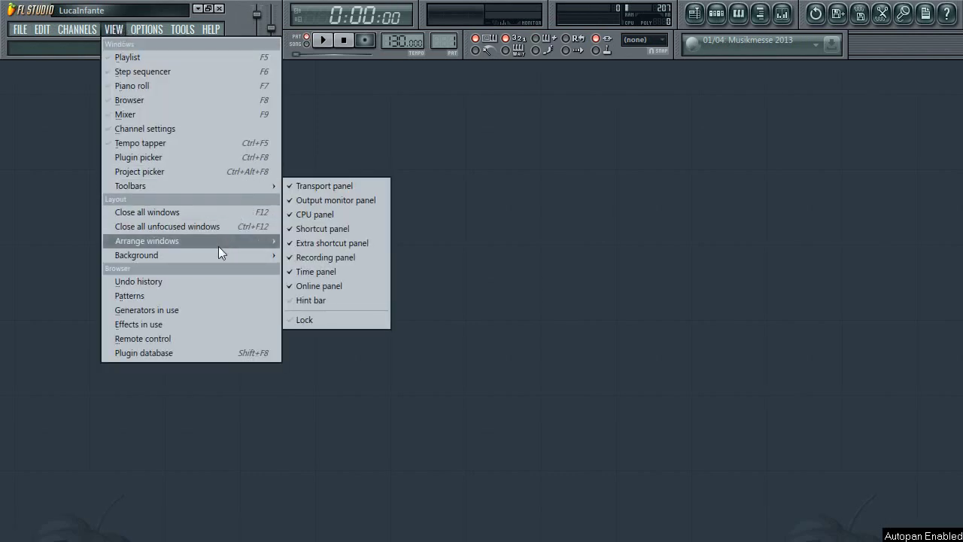
mouse_move(216, 255)
click(327, 256)
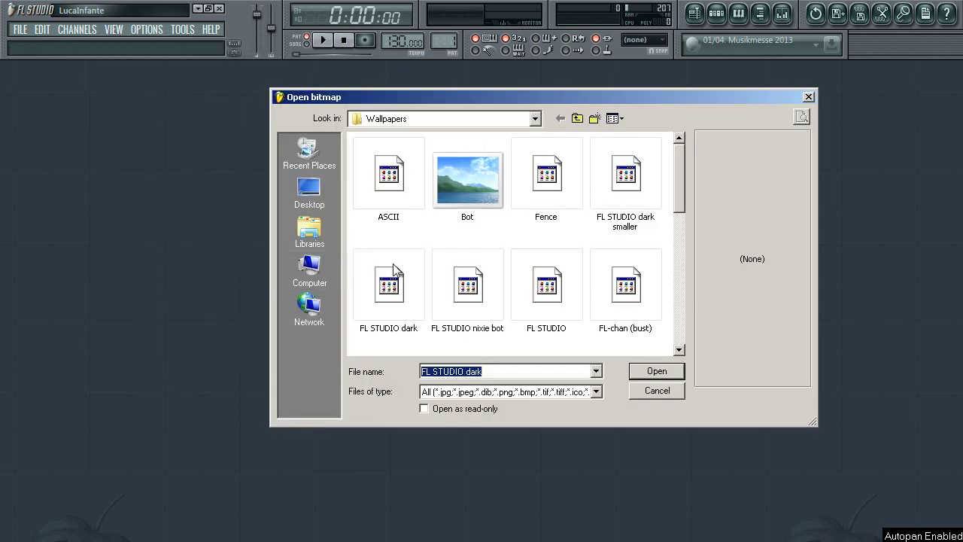
- Preview several wallpapers and apply FL STUDIO dark smaller as the workspace background
click(613, 249)
click(617, 280)
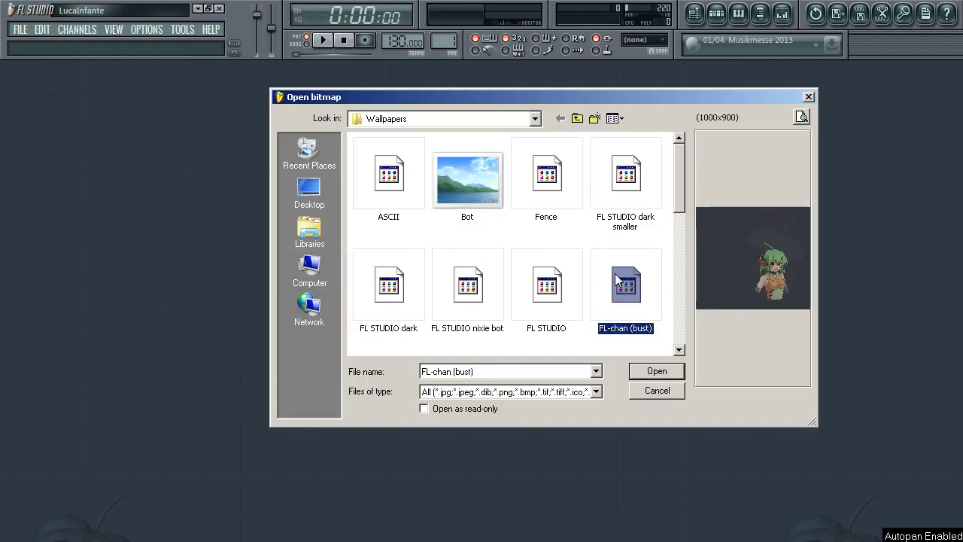
click(614, 177)
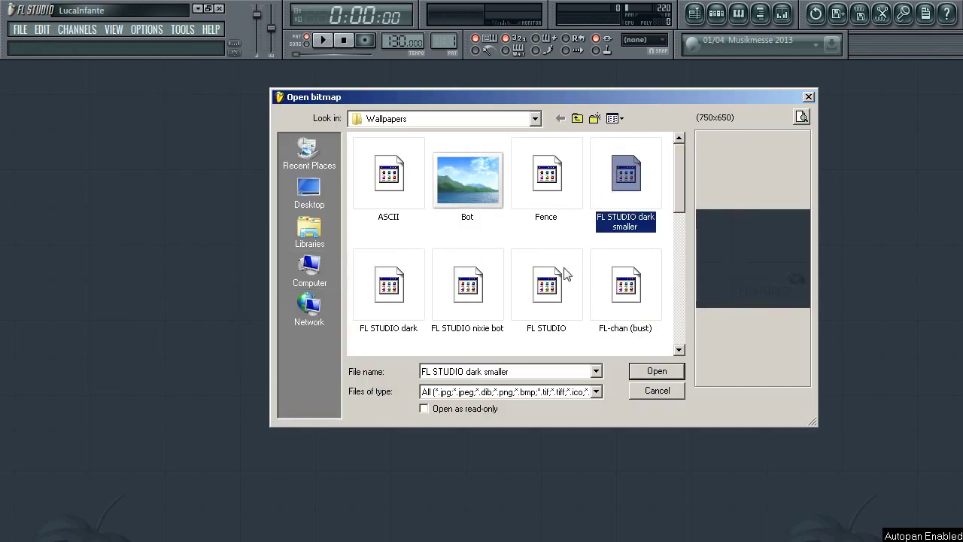
click(574, 189)
click(610, 186)
double_click(608, 186)
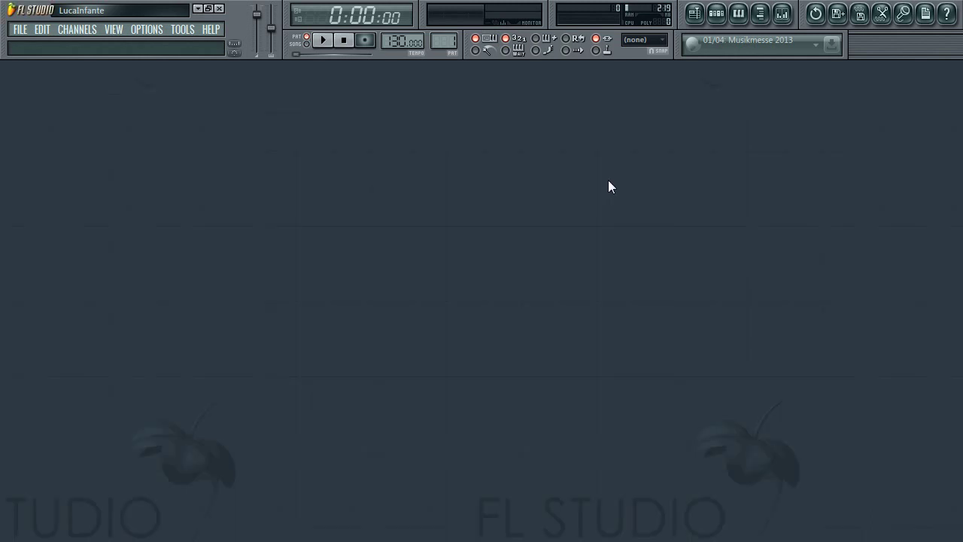
- Restore the Default window arrangement from View > Arrange windows, then show the Options menu
mouse_move(148, 14)
click(114, 30)
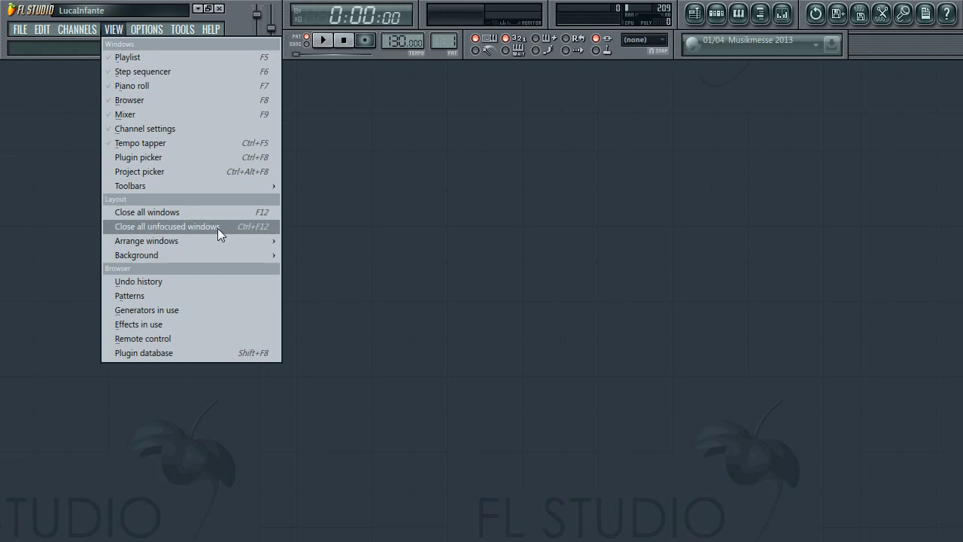
mouse_move(226, 257)
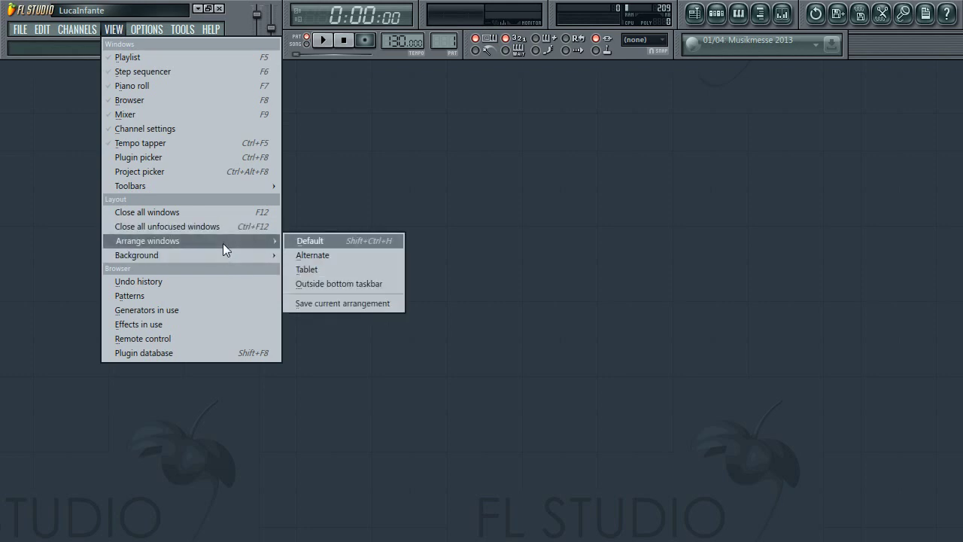
click(349, 242)
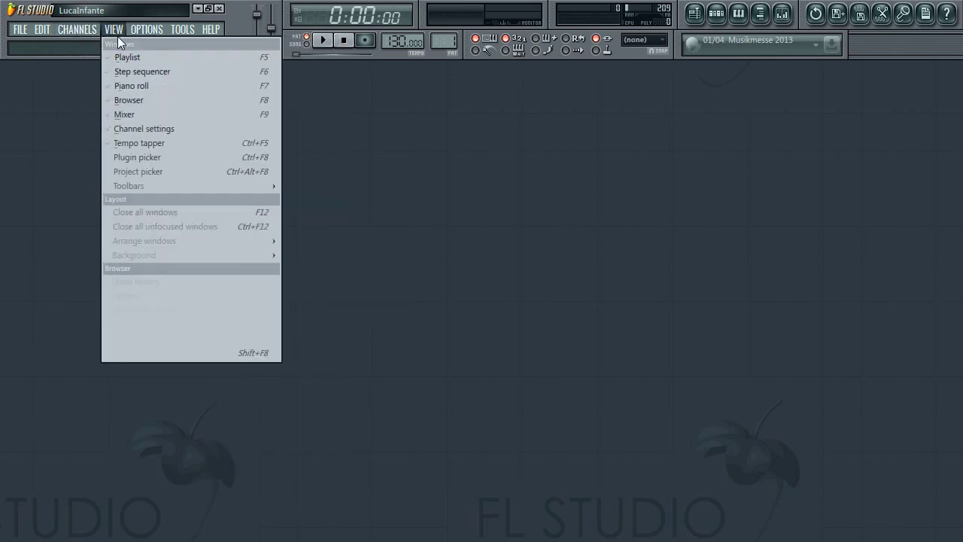
mouse_move(134, 28)
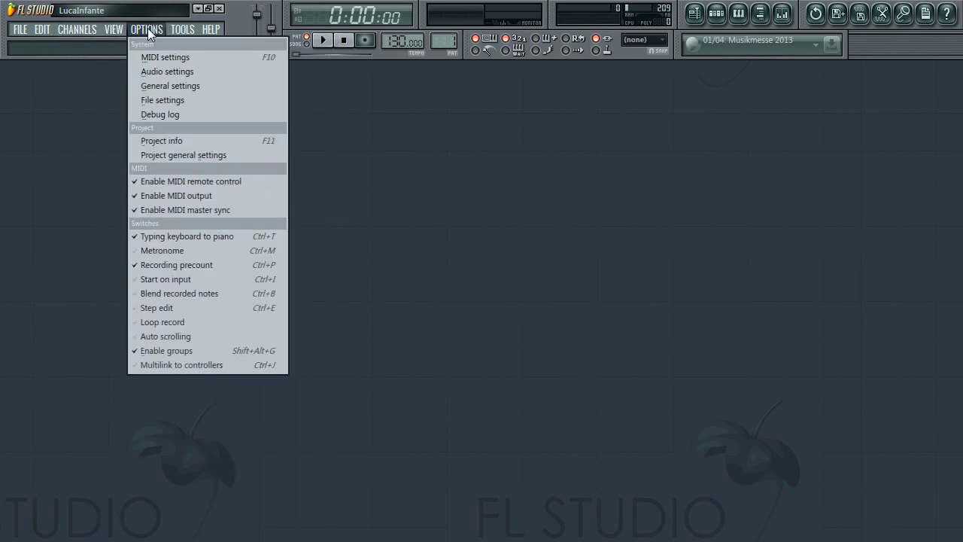
- In Audio settings, keep 512-point sinc resampling and shorten the buffer to 128 samples
click(177, 72)
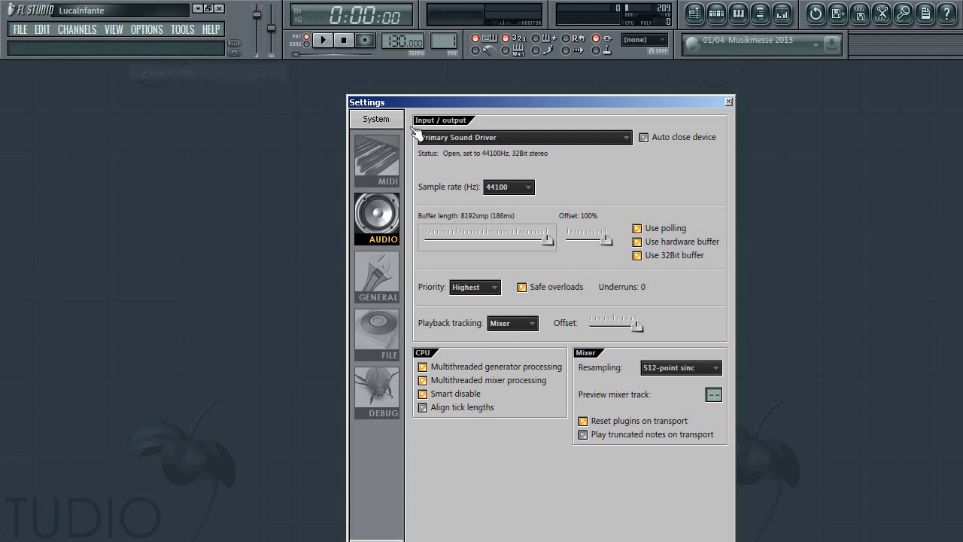
drag(499, 105, 414, 97)
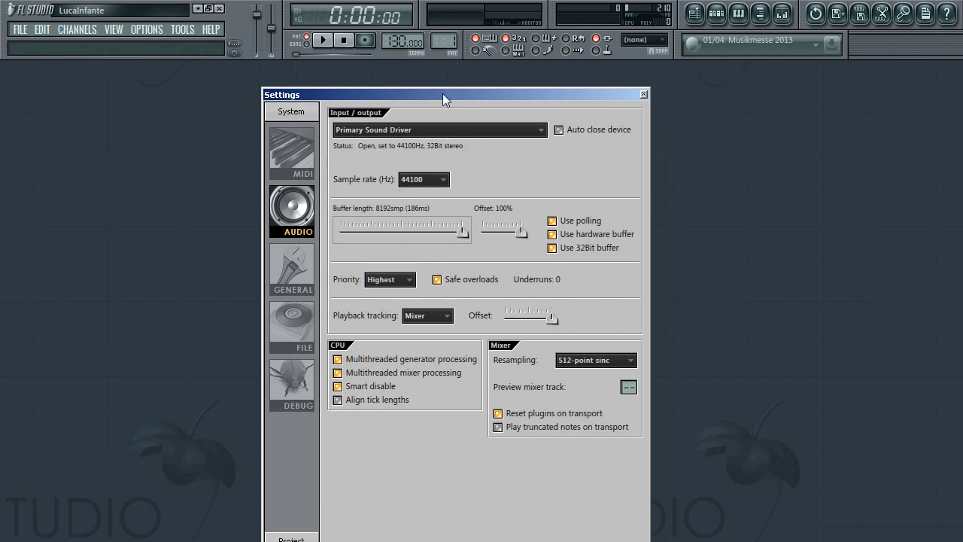
drag(443, 93, 373, 79)
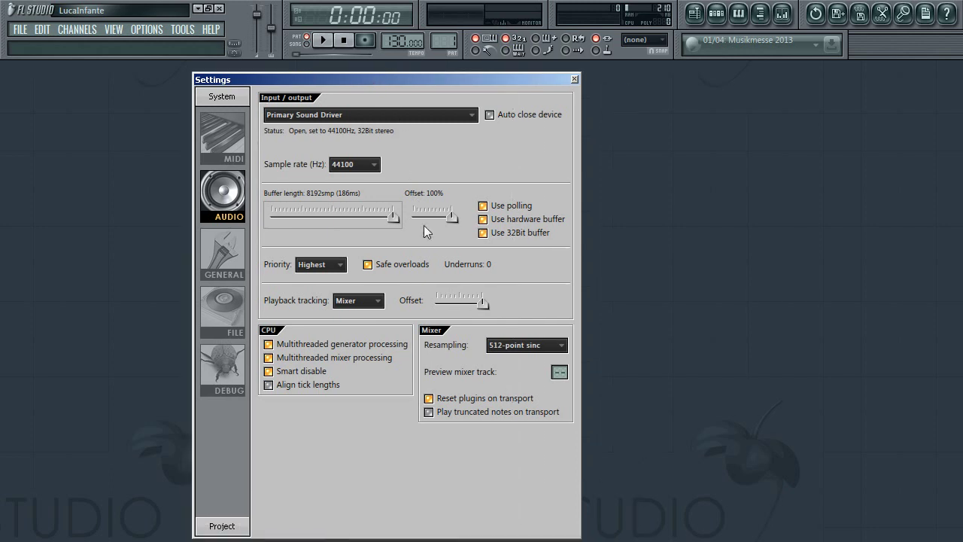
click(534, 340)
click(535, 345)
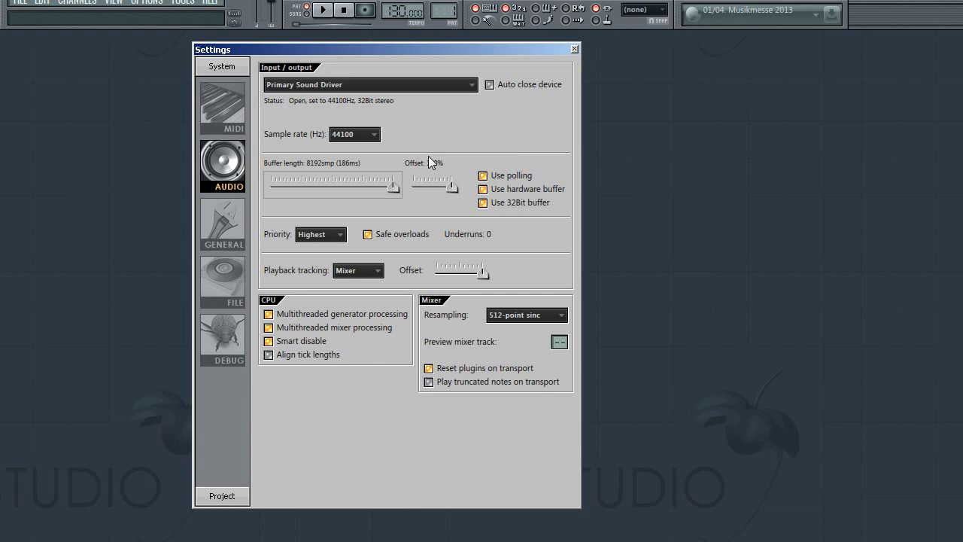
mouse_move(393, 187)
mouse_down()
mouse_move(271, 187)
mouse_move(393, 187)
mouse_up()
mouse_move(393, 187)
mouse_down()
mouse_move(273, 187)
mouse_move(393, 187)
mouse_up()
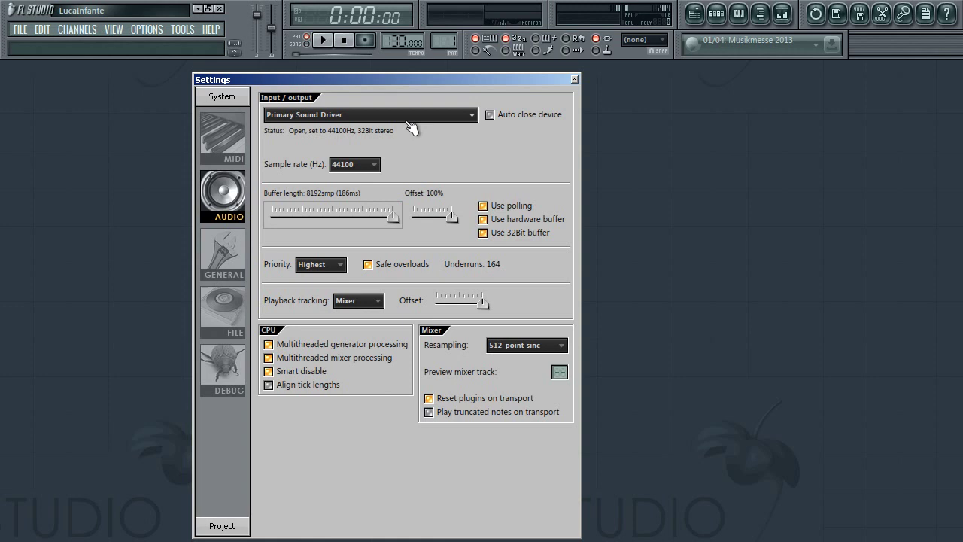
- Leave the sample rate at 44100 Hz and switch to the General settings page
click(348, 167)
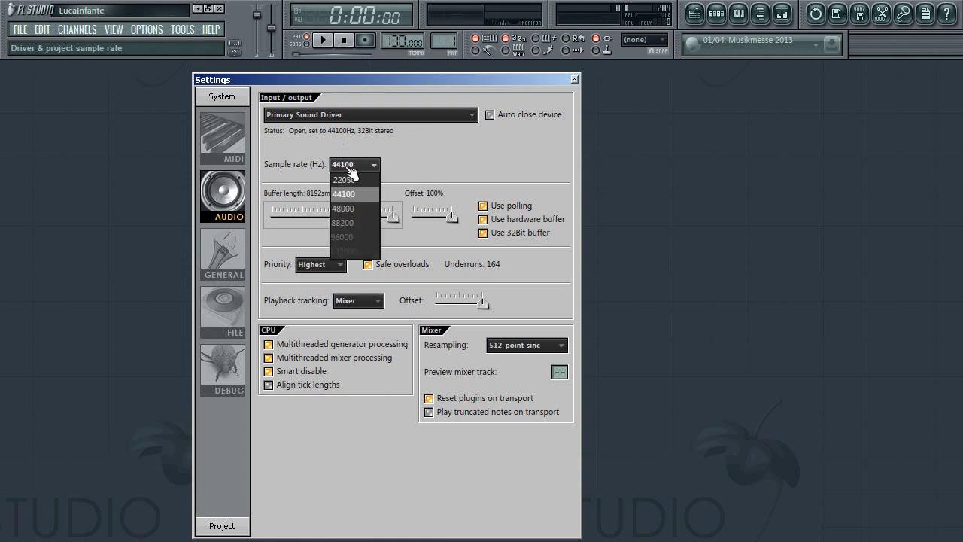
click(349, 167)
click(349, 167)
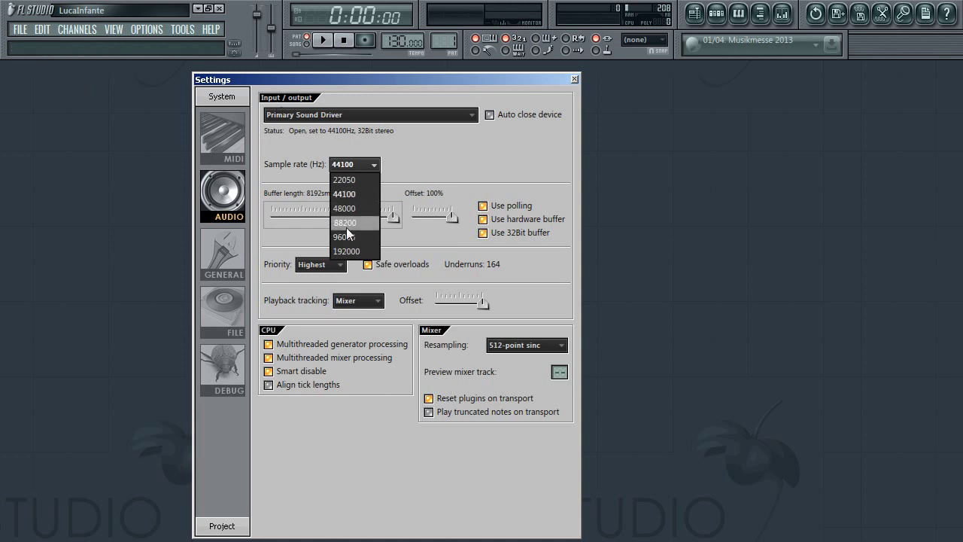
click(354, 196)
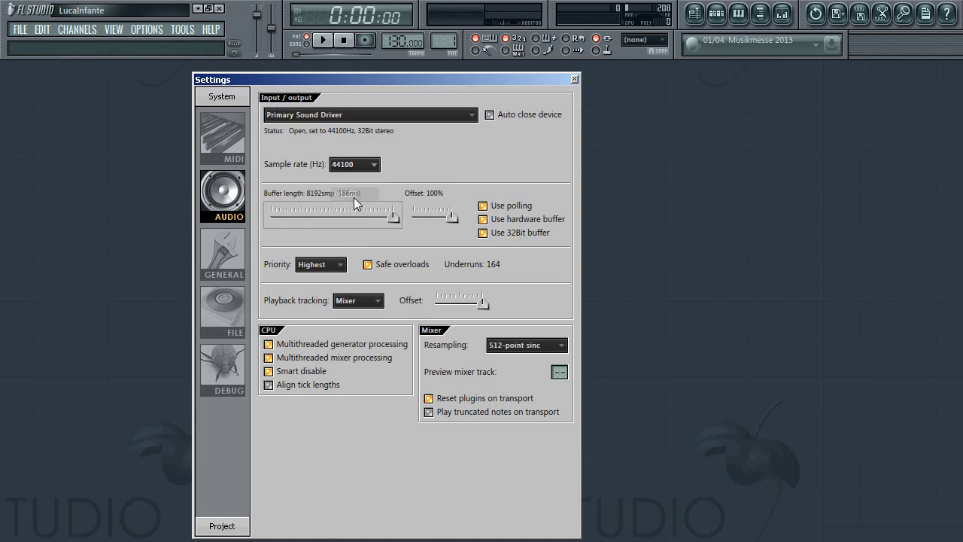
click(222, 254)
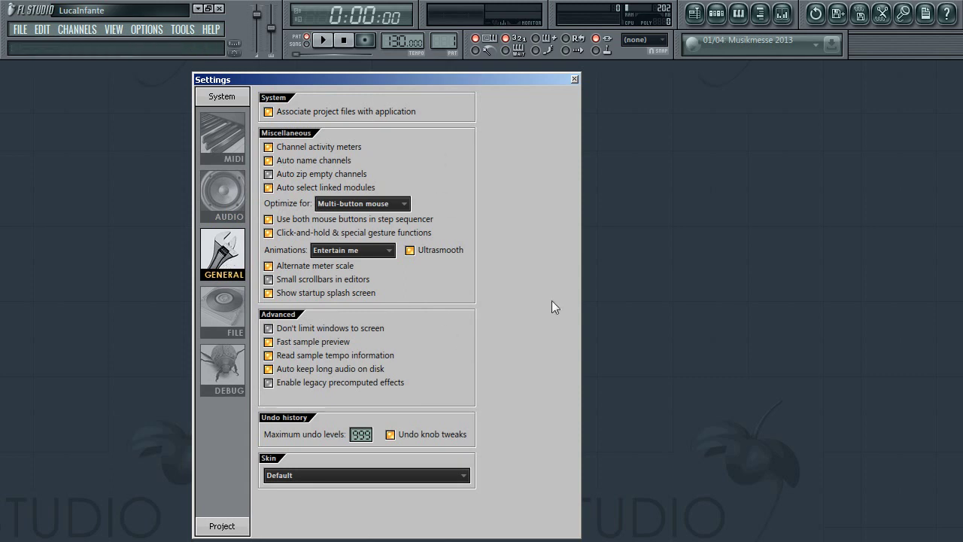
- Apply the 'With pattern selector' skin and close the file browser panel
click(394, 475)
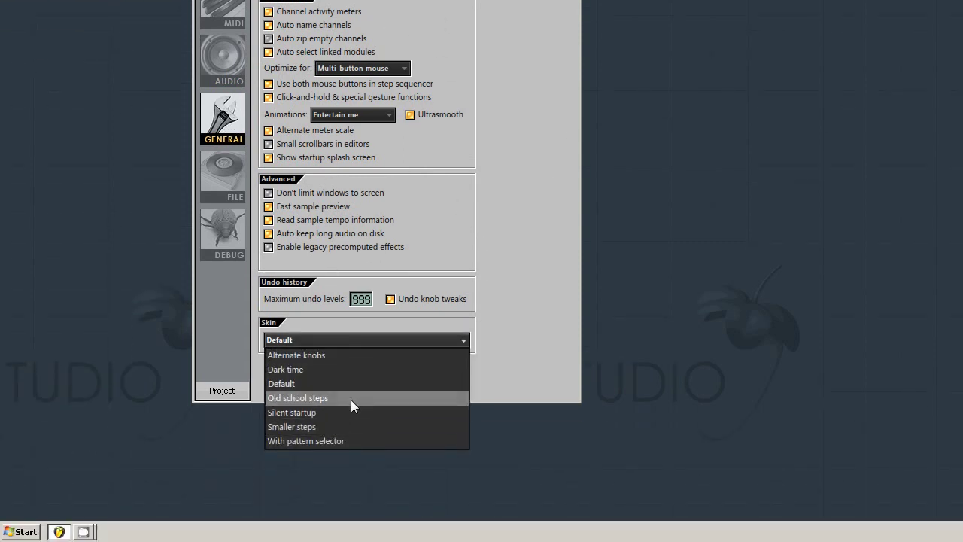
click(336, 439)
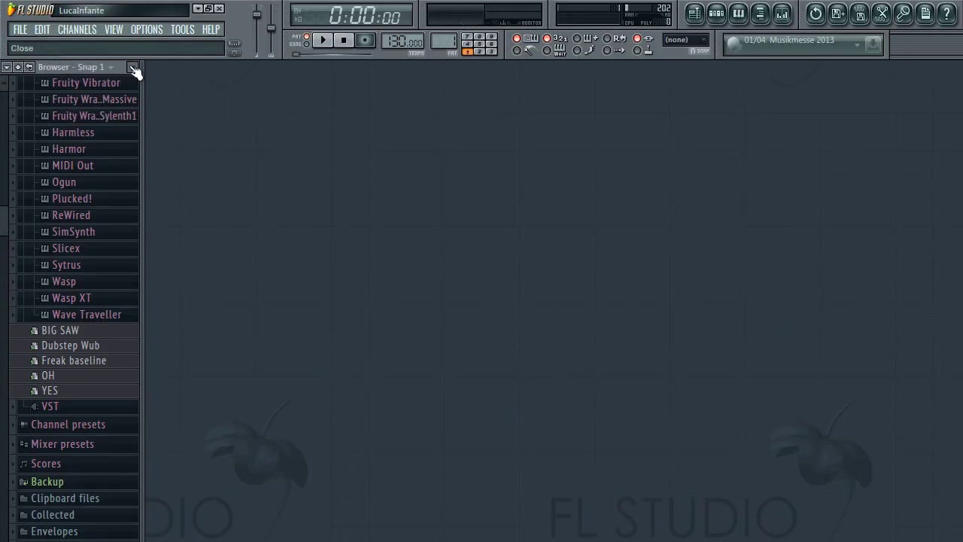
click(132, 67)
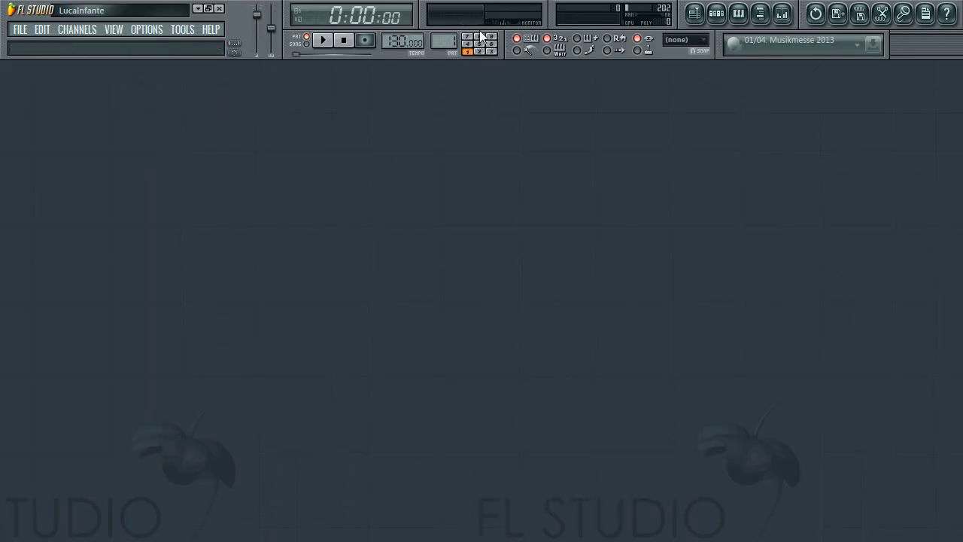
click(156, 30)
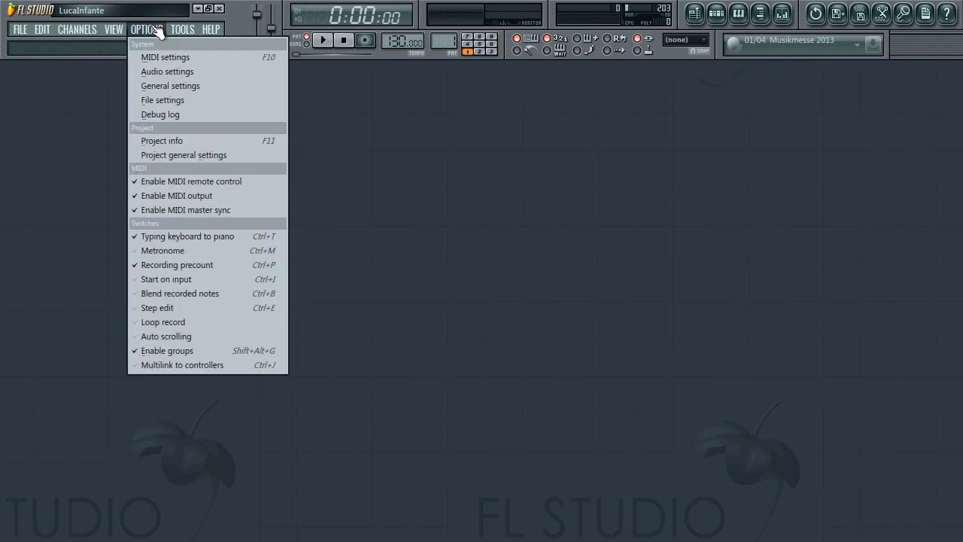
mouse_move(192, 32)
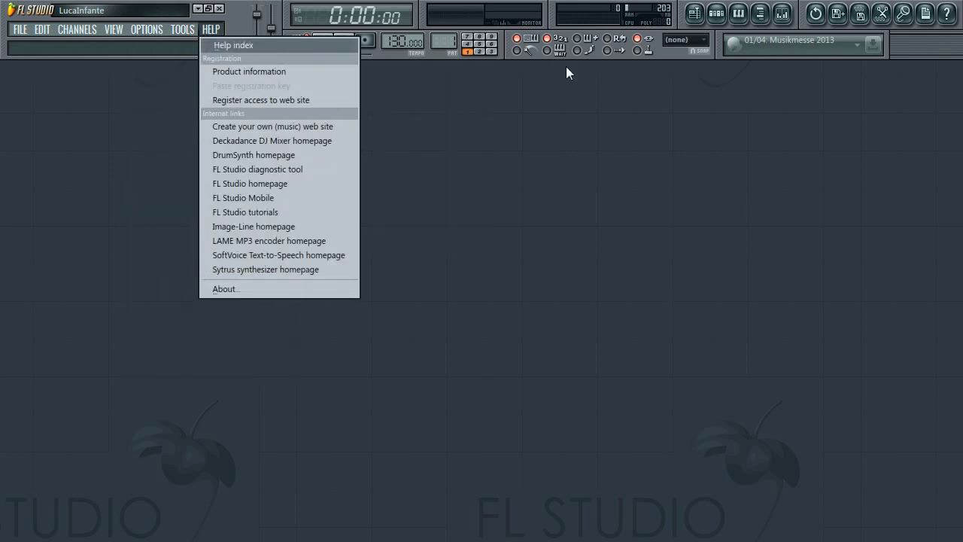
click(535, 99)
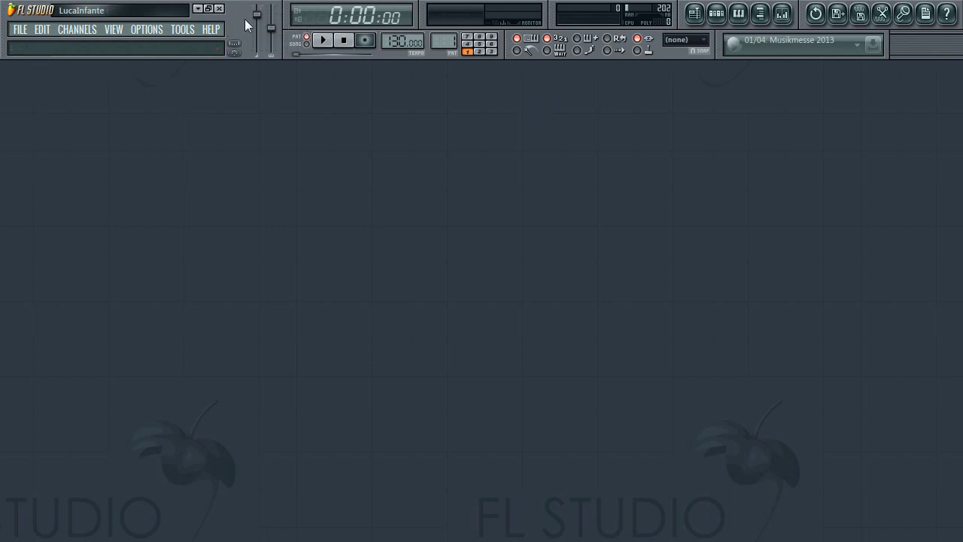
- Reset the master volume, start playback and switch the time display to bars and steps
right_click(280, 33)
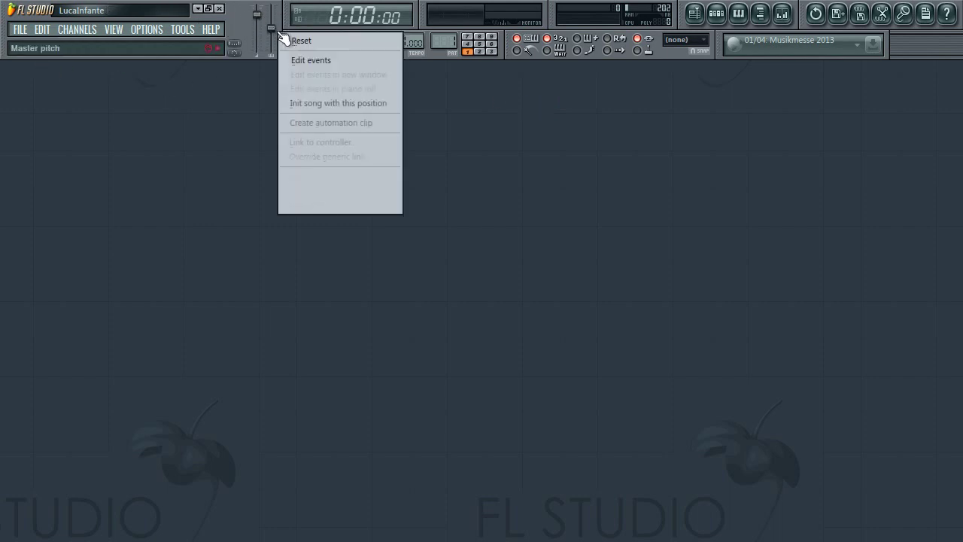
click(263, 23)
right_click(259, 20)
click(274, 27)
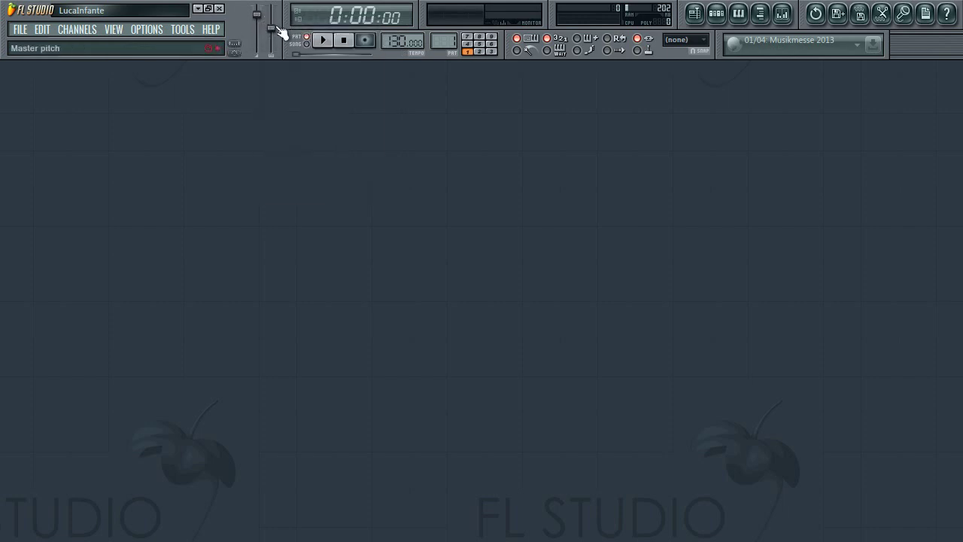
click(322, 40)
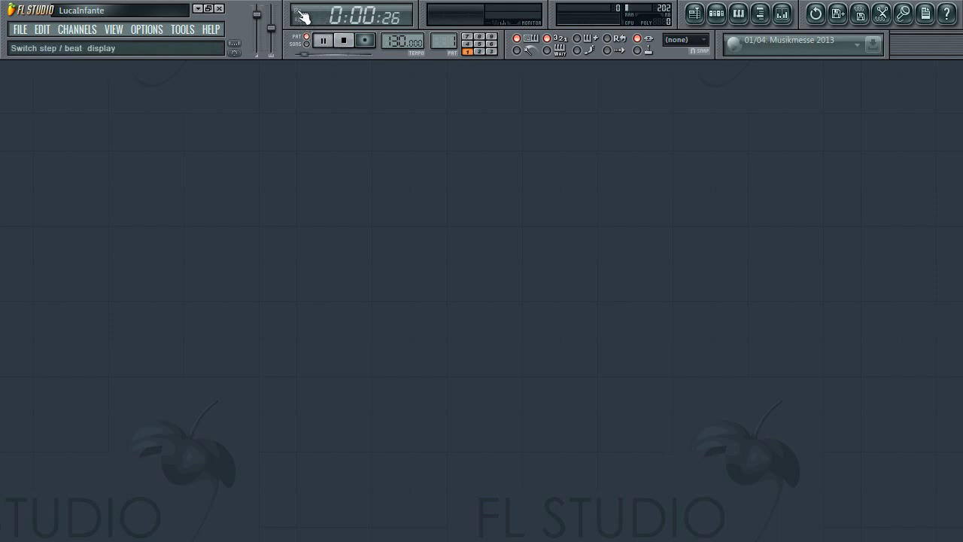
click(300, 14)
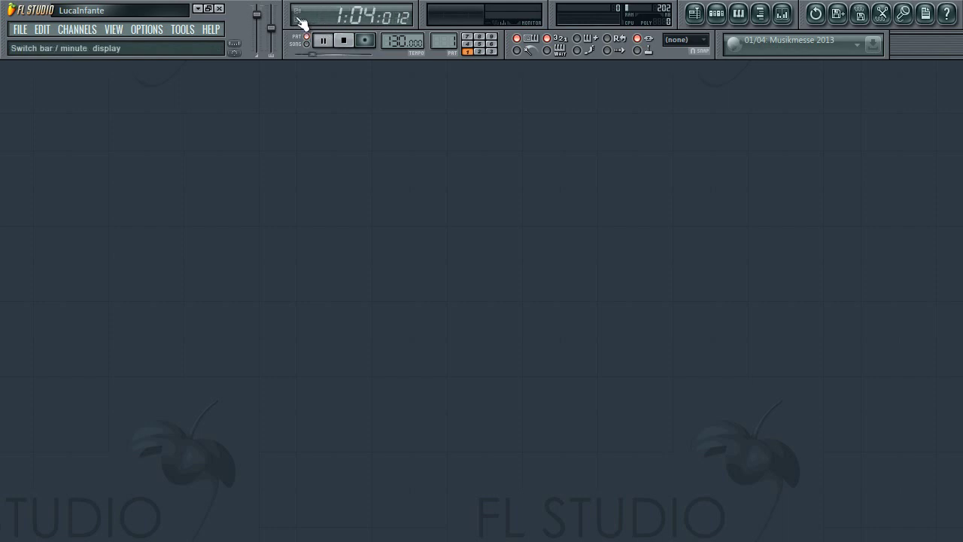
- Switch the clock back to minutes and seconds, stop playback and drag the tempo to 155 BPM
click(301, 21)
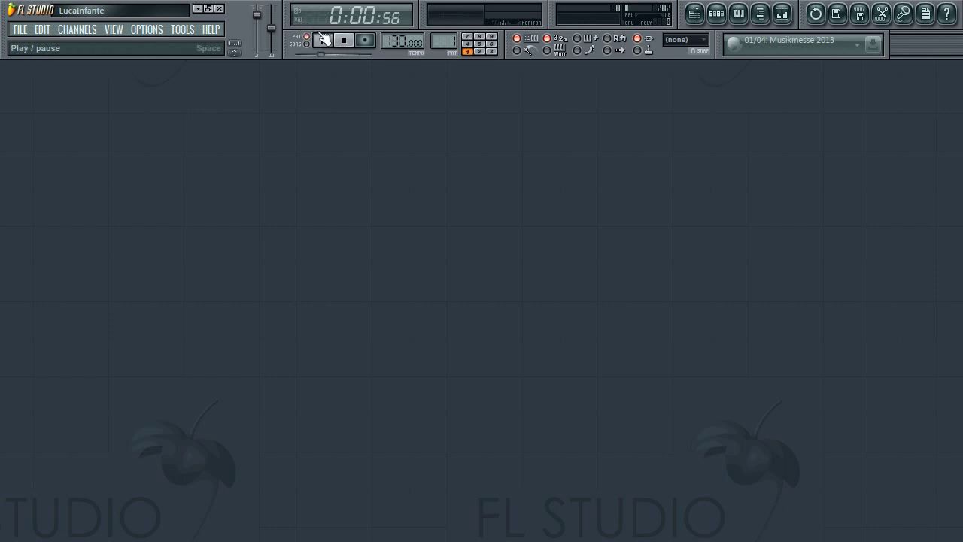
click(343, 40)
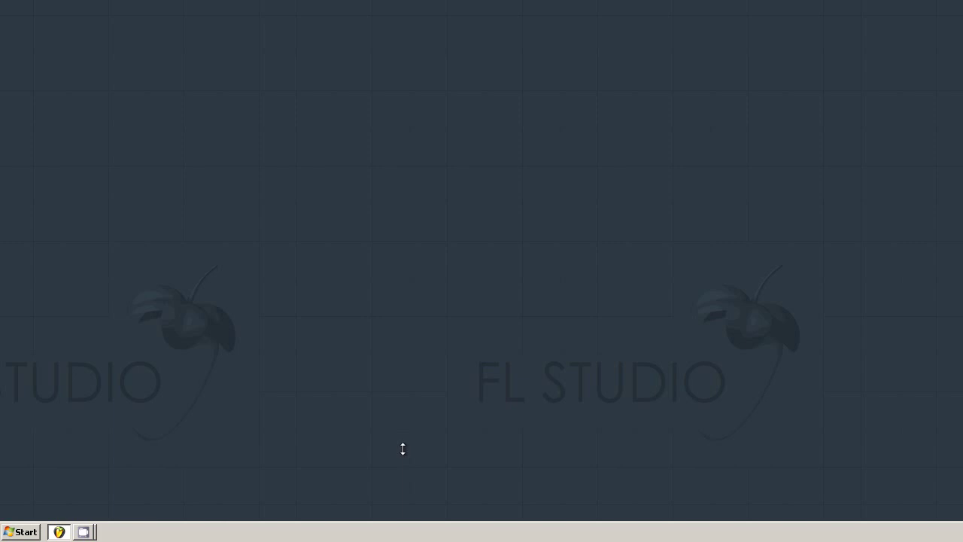
drag(399, 41, 399, 43)
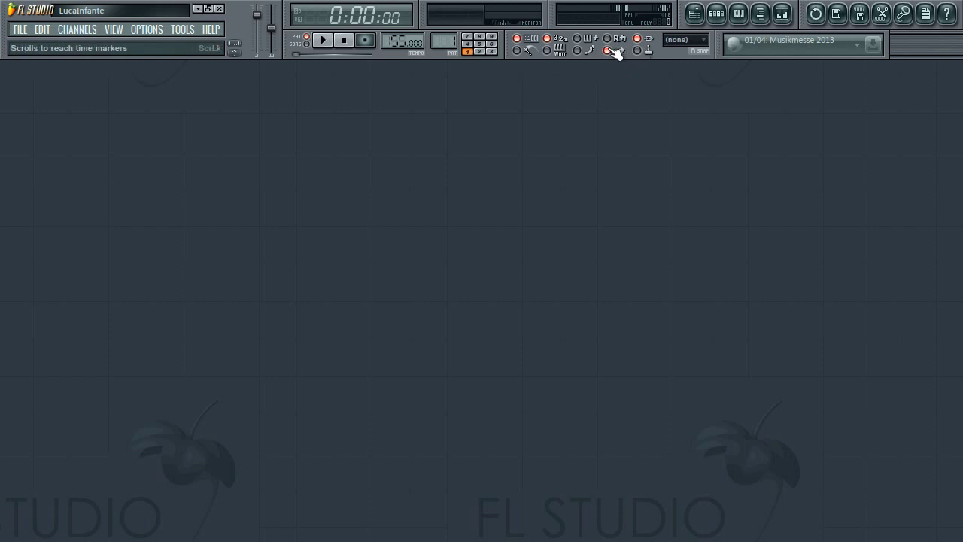
- Turn on the metronome and listen to it during playback with the Hi-hat sound
click(517, 50)
click(324, 41)
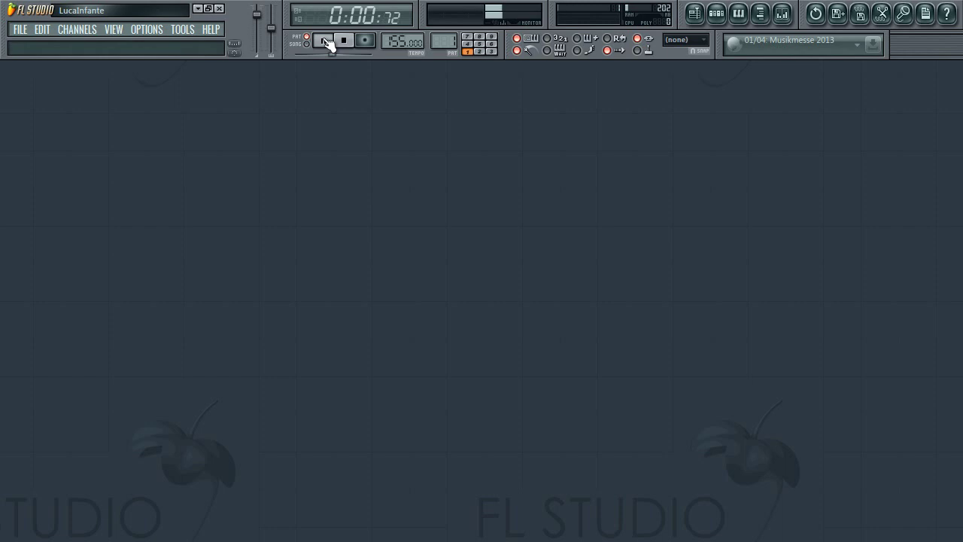
click(325, 40)
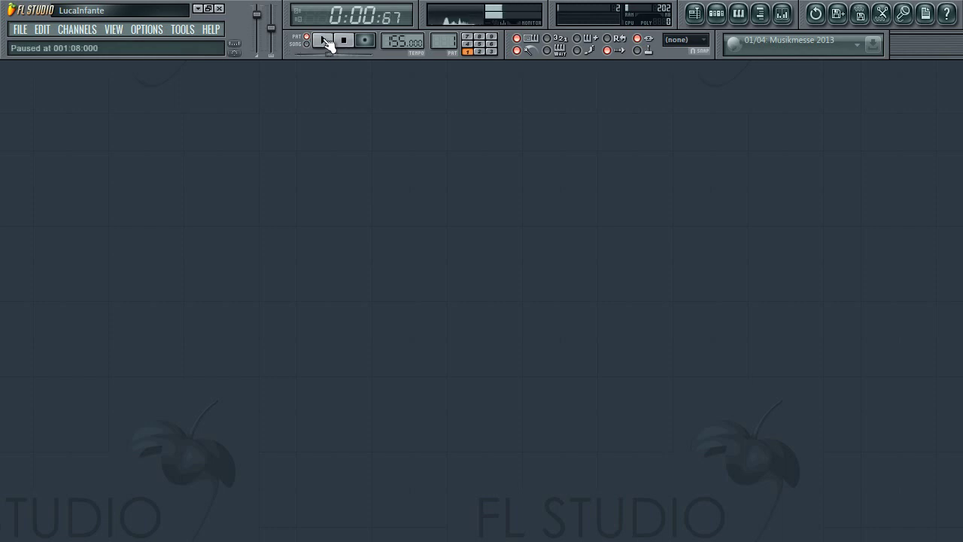
right_click(520, 50)
click(542, 70)
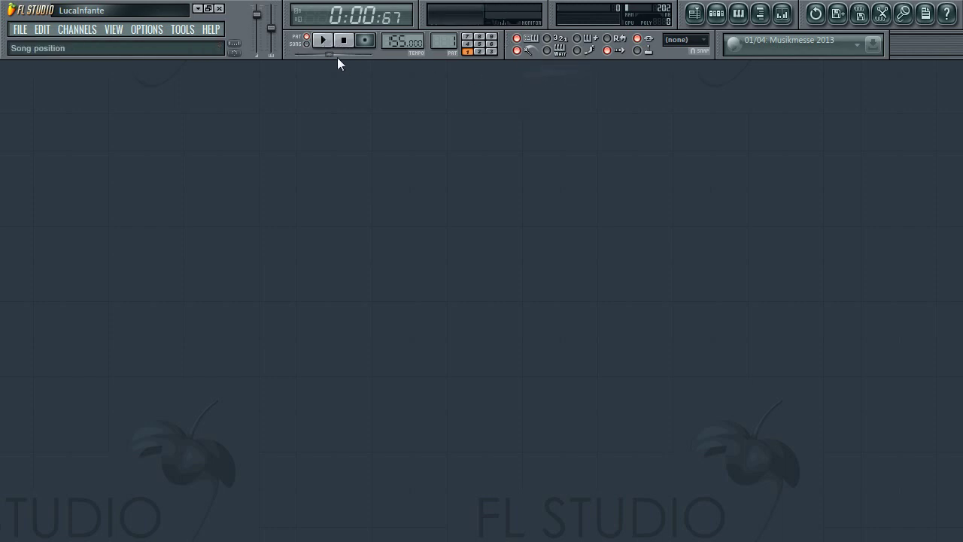
click(322, 41)
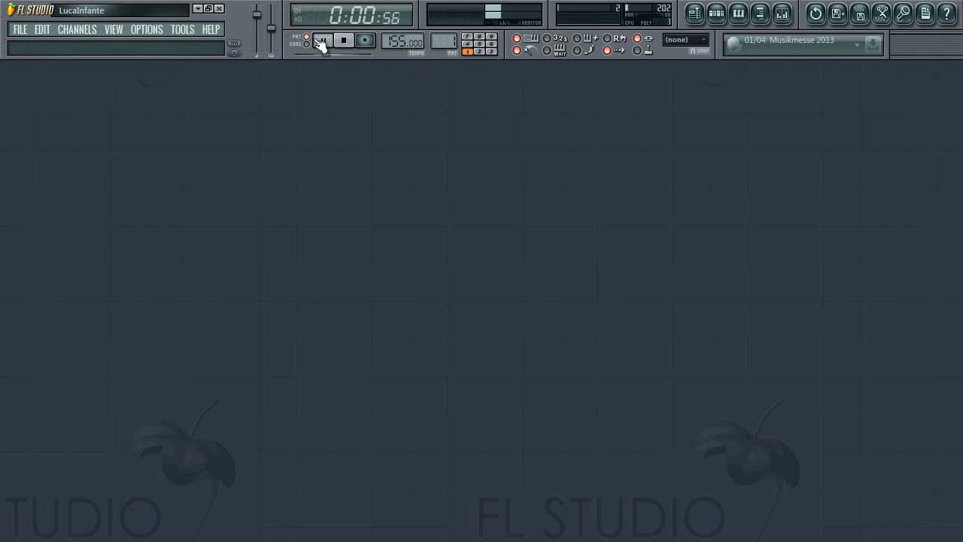
click(322, 40)
- Try the Beep metronome sound during playback, then settle on Tick
right_click(518, 51)
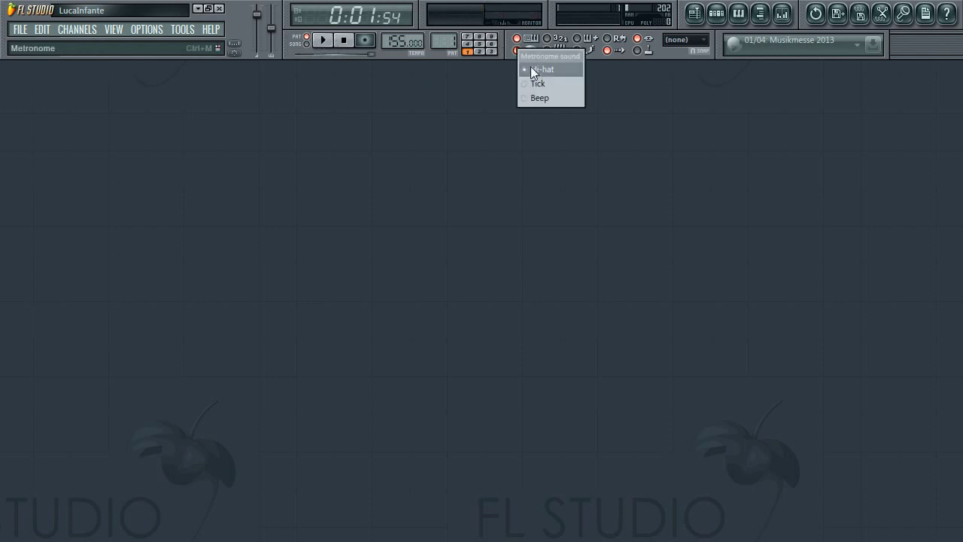
click(536, 97)
click(323, 41)
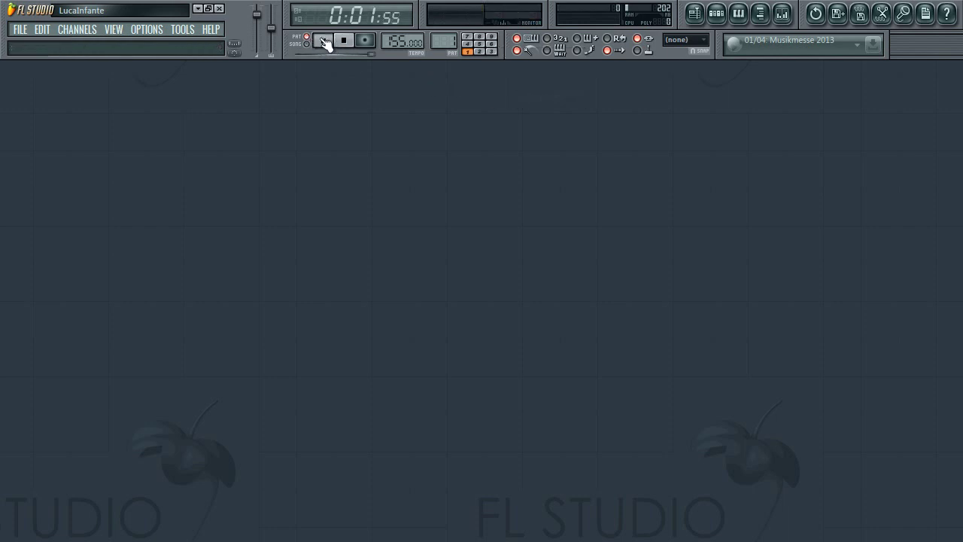
click(322, 41)
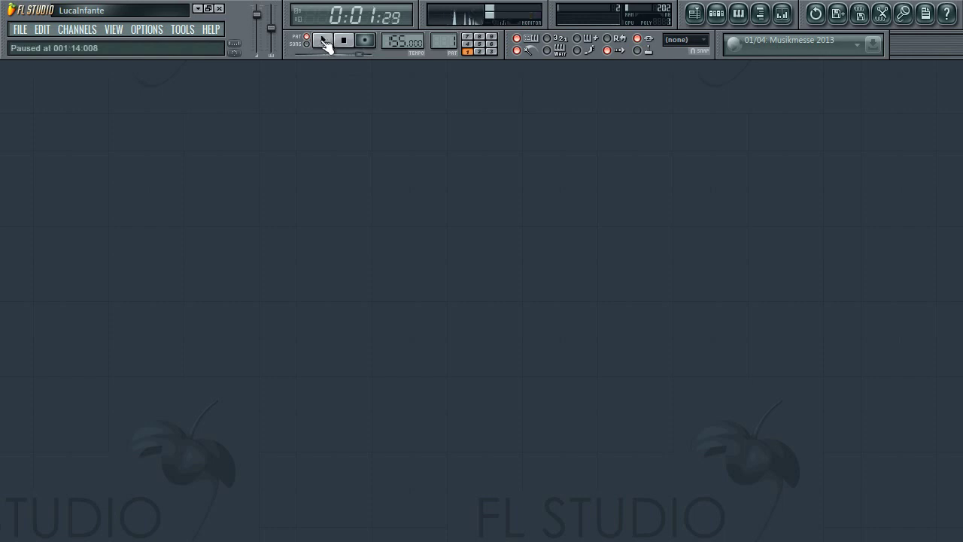
right_click(530, 50)
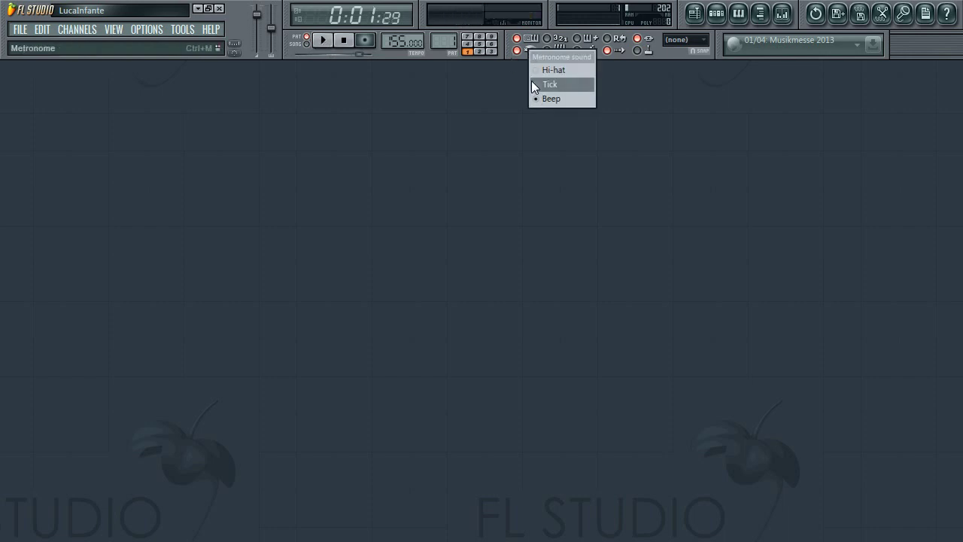
click(534, 84)
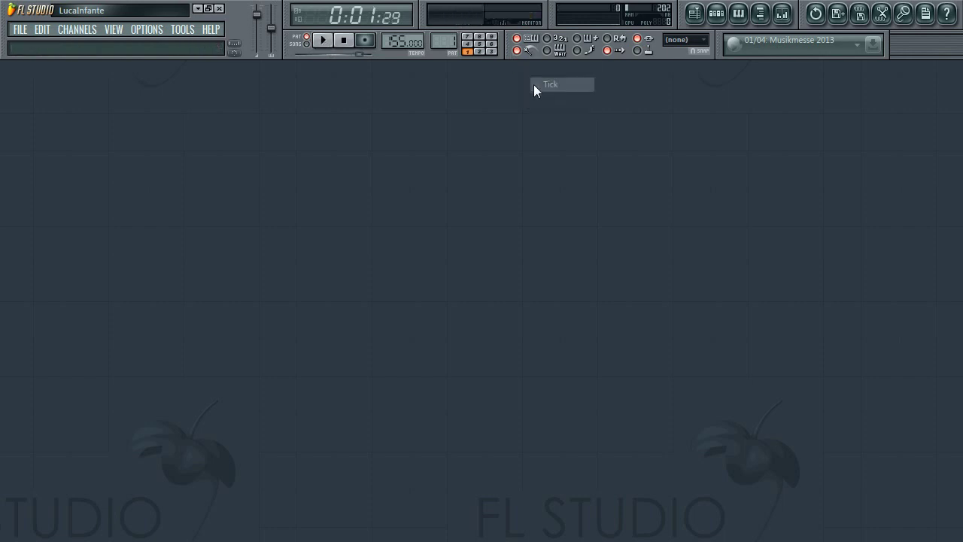
- Enable Multilink to controllers and show the main snap list, still set to (none)
click(641, 51)
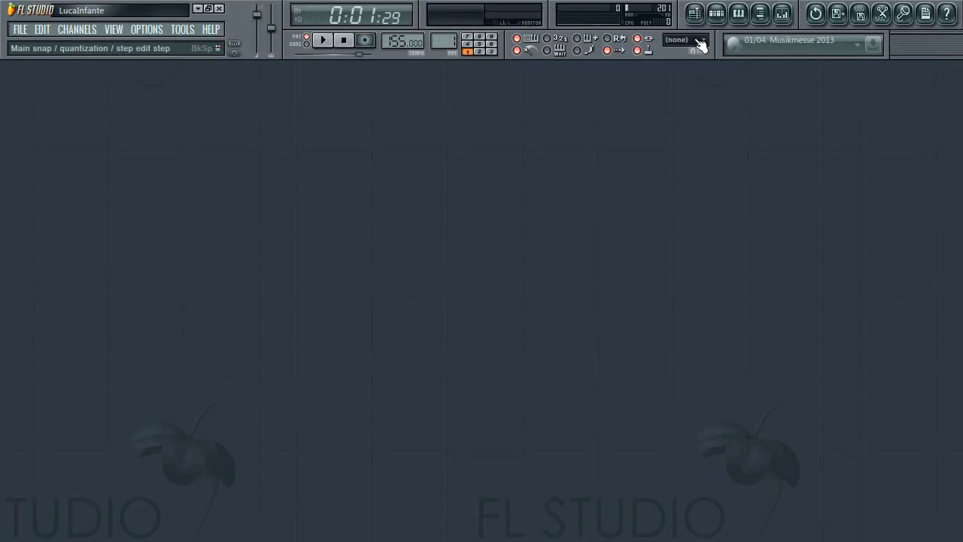
click(701, 45)
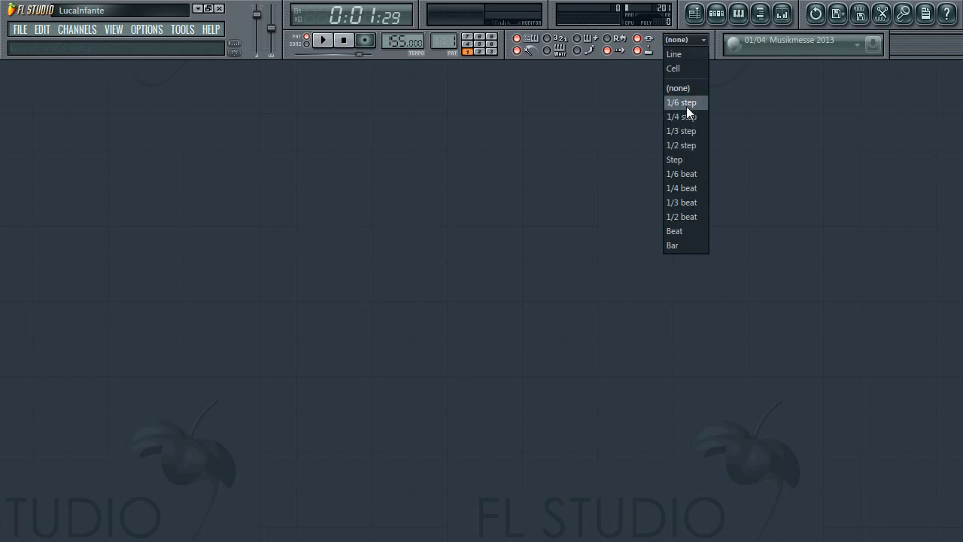
- Snap to whole bars and place a Pattern 1 clip at the start of Track 1 in the Playlist
click(672, 244)
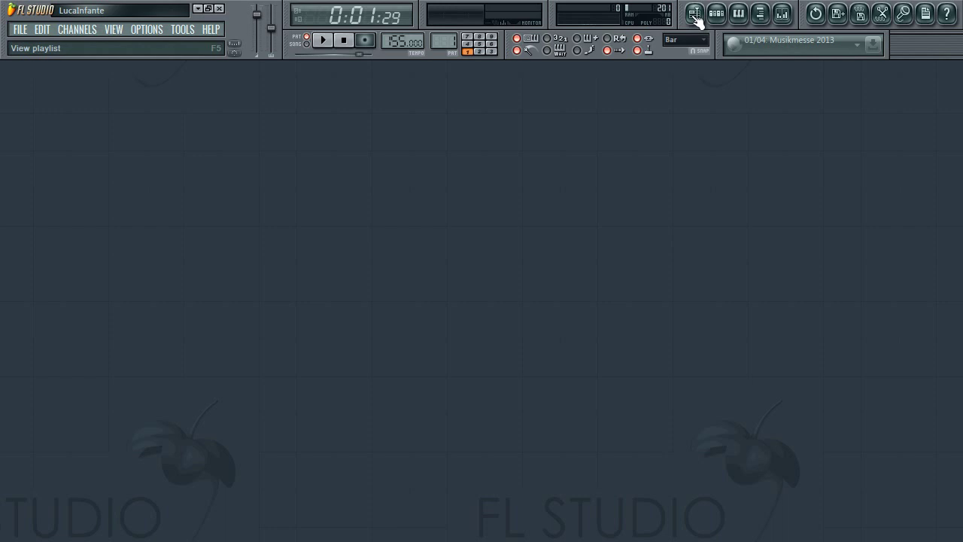
click(696, 17)
click(439, 134)
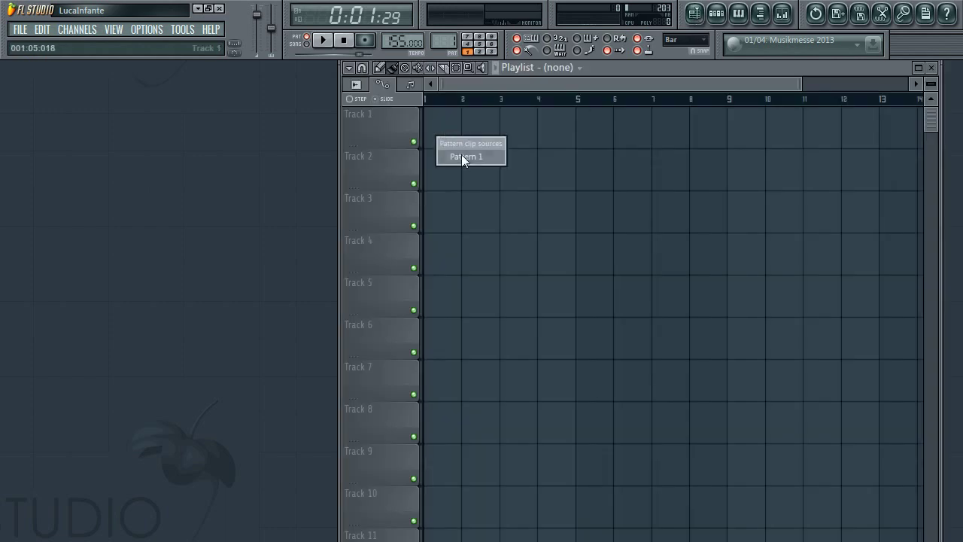
click(461, 157)
mouse_move(441, 123)
mouse_down()
mouse_move(509, 127)
mouse_move(435, 127)
mouse_up()
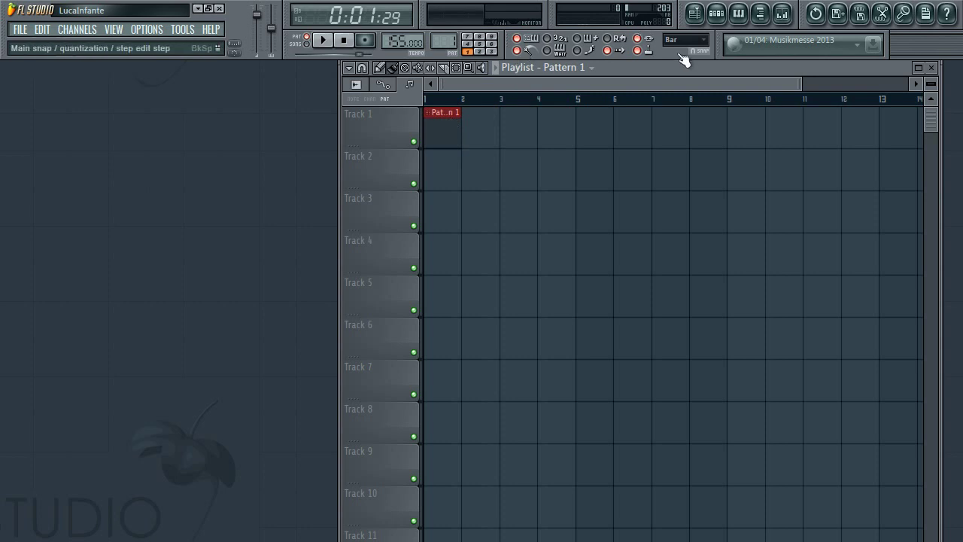
- Set the main snap to 1/6 step and move the Pattern 1 clip to bar 2
click(700, 44)
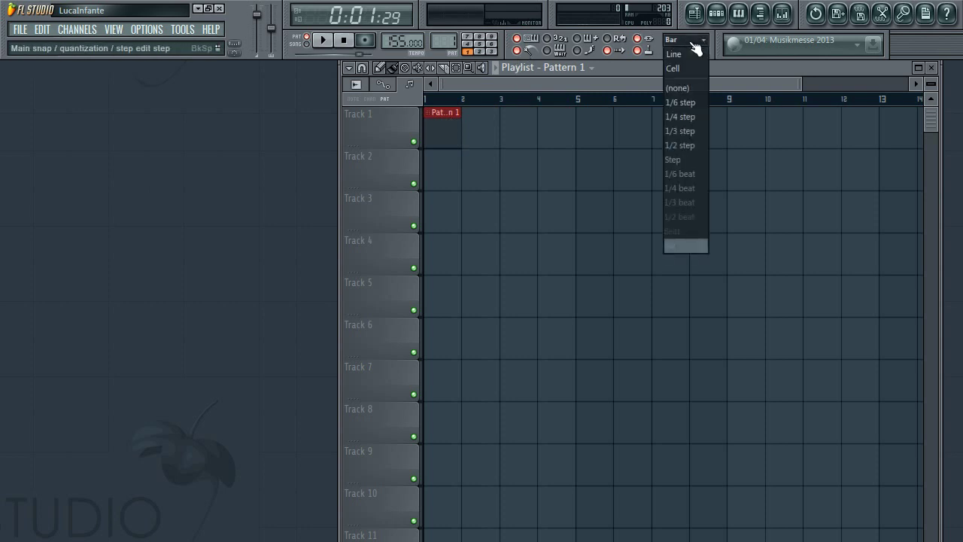
click(686, 104)
drag(447, 129, 488, 133)
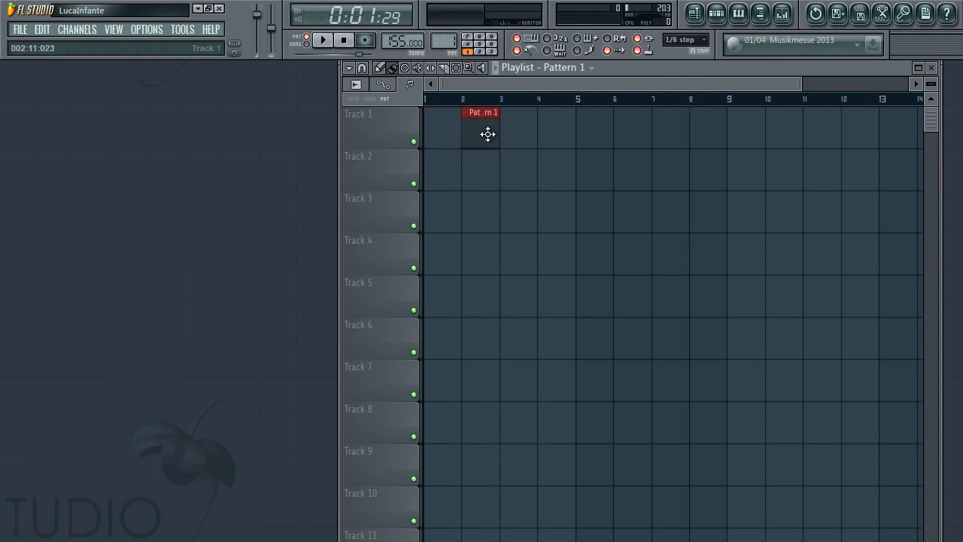
drag(544, 101, 548, 104)
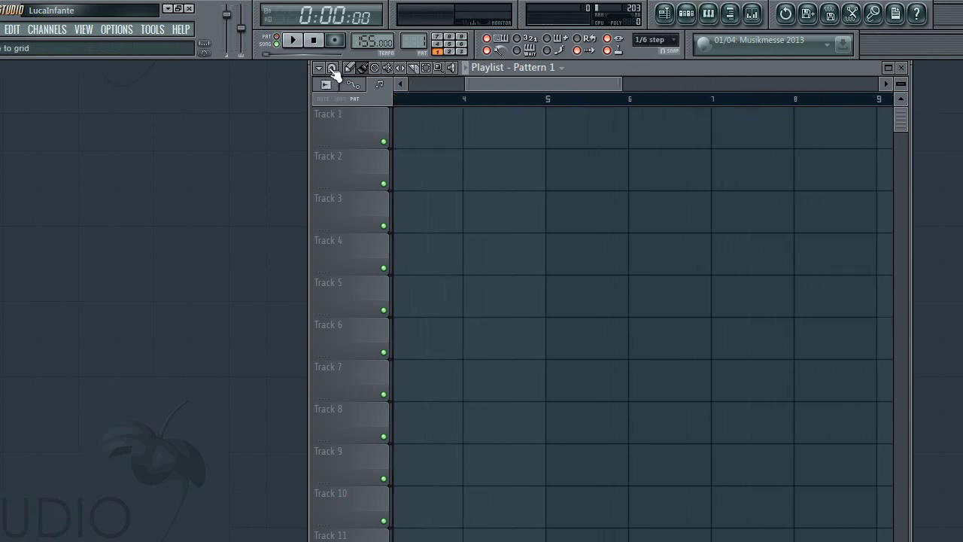
- Turn playlist snapping off, then set the playlist snap to 1/6 step and move the clip to bar 2
click(332, 69)
click(350, 140)
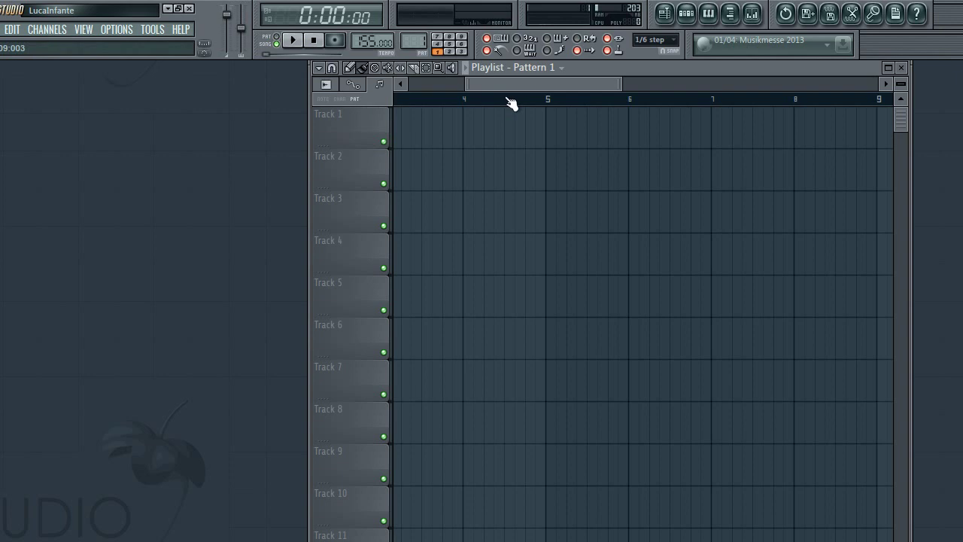
drag(506, 86, 243, 93)
drag(508, 113, 422, 126)
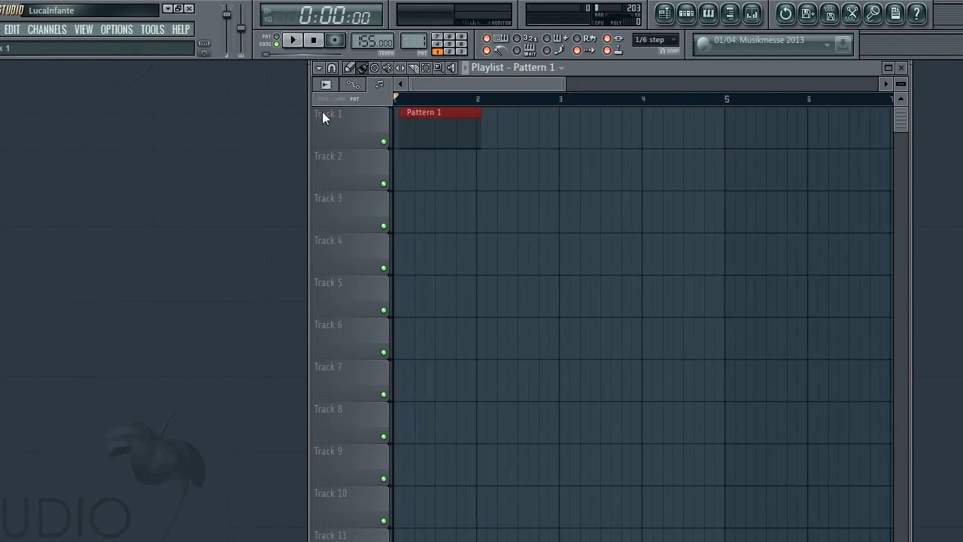
click(328, 84)
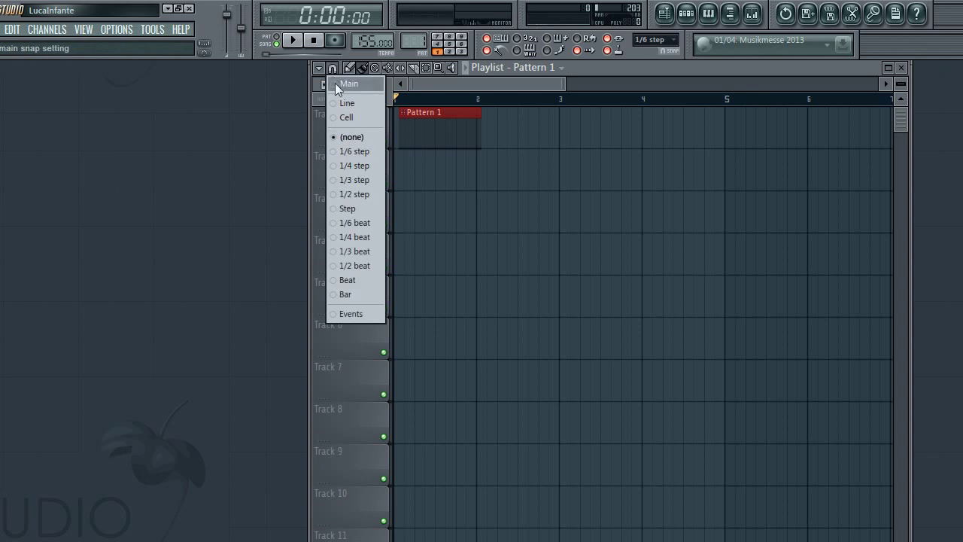
click(345, 153)
drag(435, 125, 510, 133)
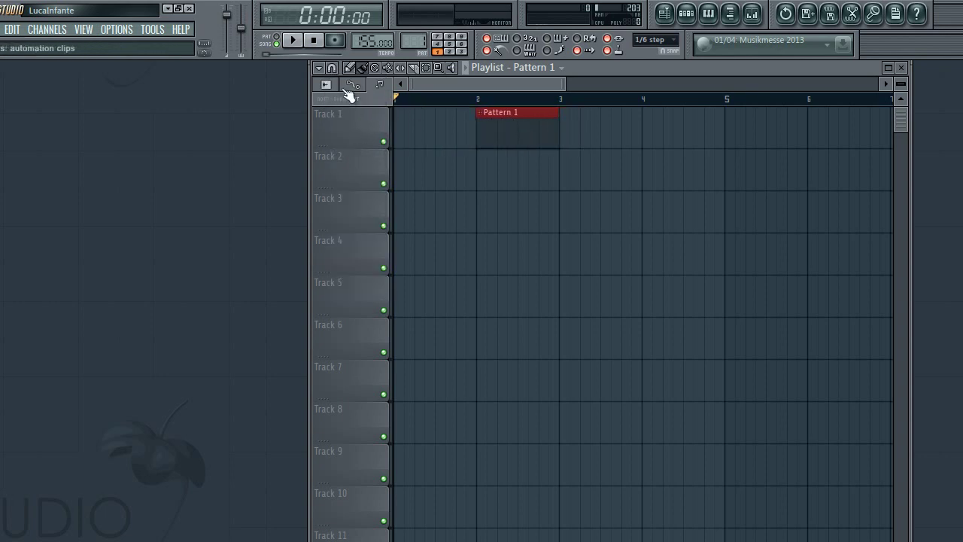
- Set the playlist snap to 1/2 step, nudge the clip rightward, then drag it back to bar 1
click(333, 68)
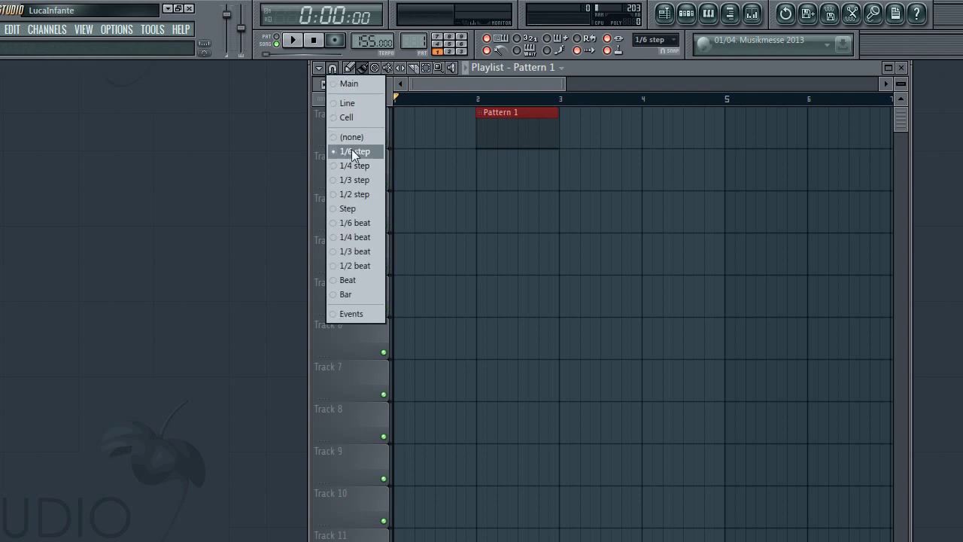
click(353, 197)
drag(516, 122, 526, 128)
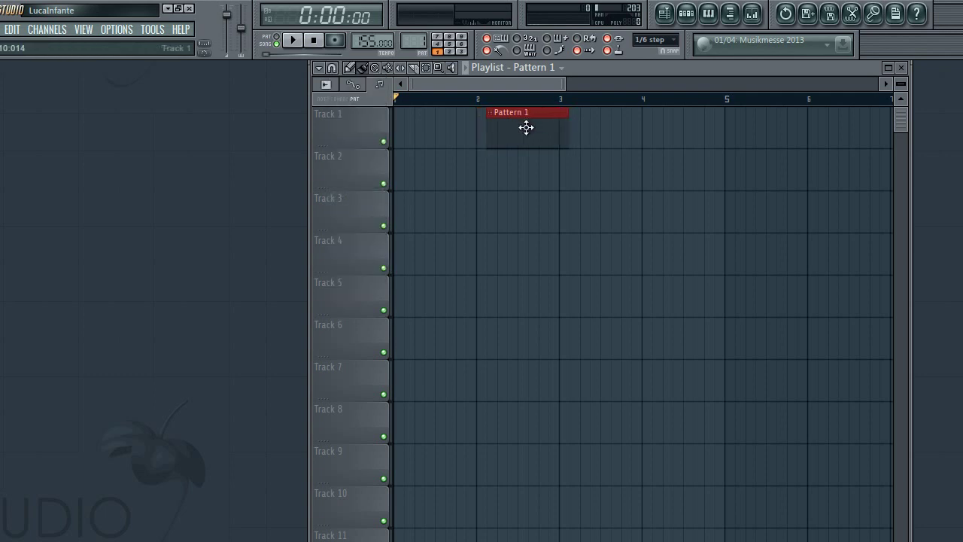
scroll(526, 128, up, 4)
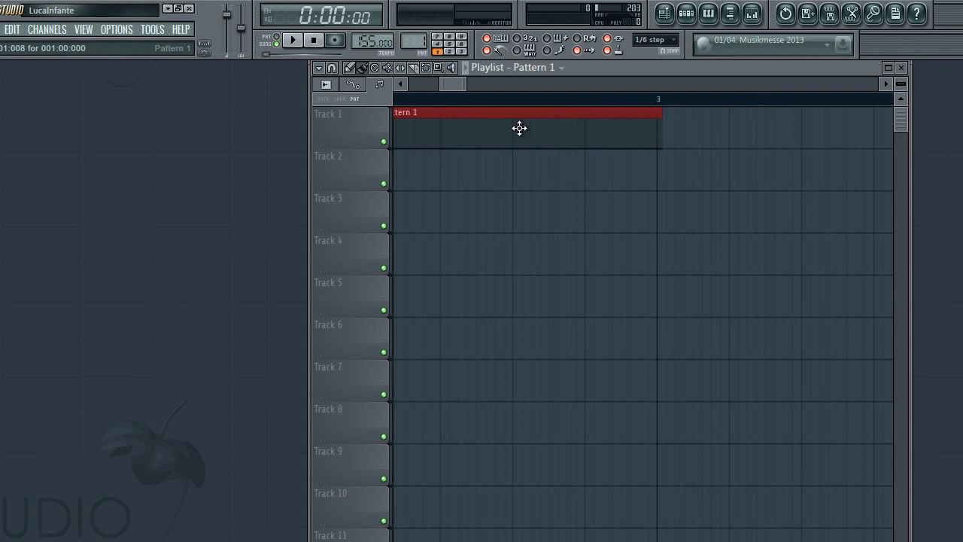
scroll(519, 128, up, 2)
drag(519, 127, 716, 113)
drag(584, 131, 608, 132)
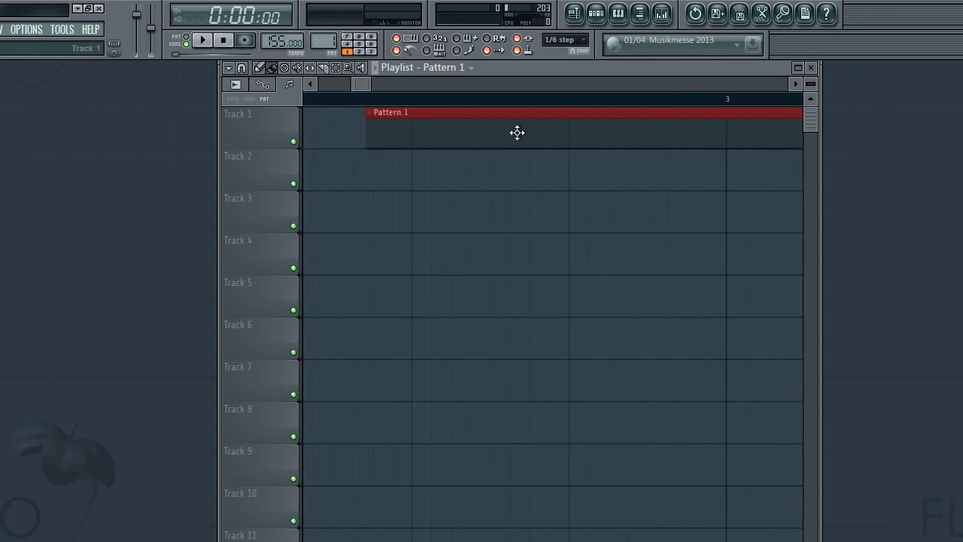
drag(517, 133, 161, 122)
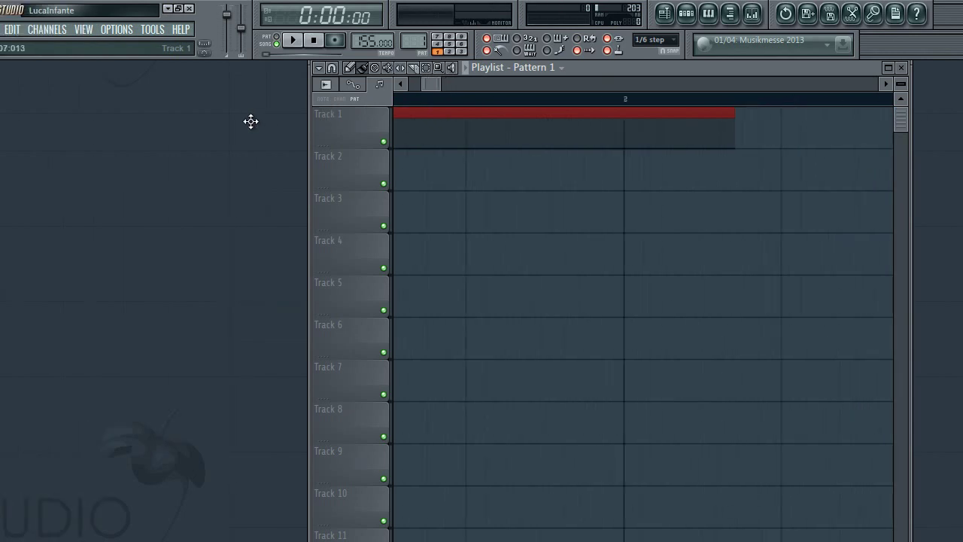
drag(251, 121, 249, 120)
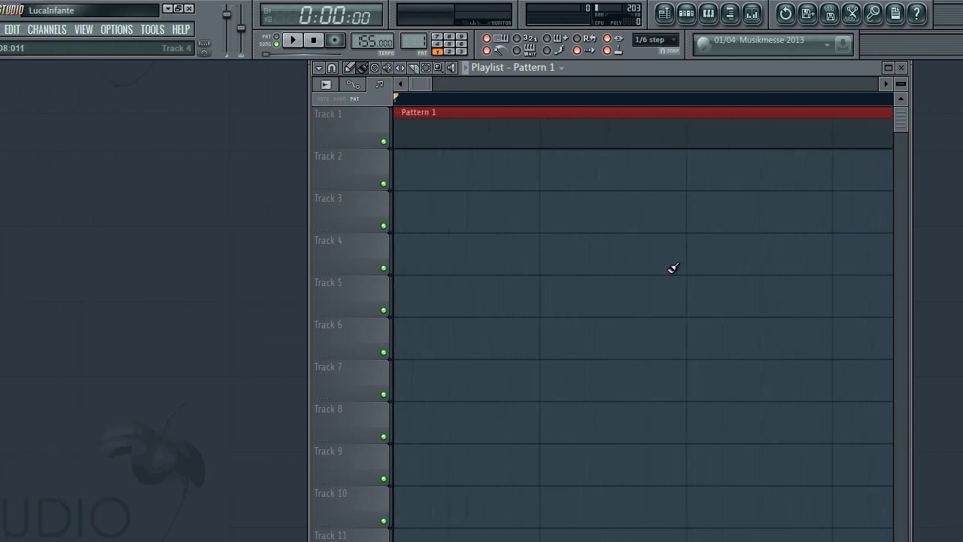
scroll(673, 269, down, 5)
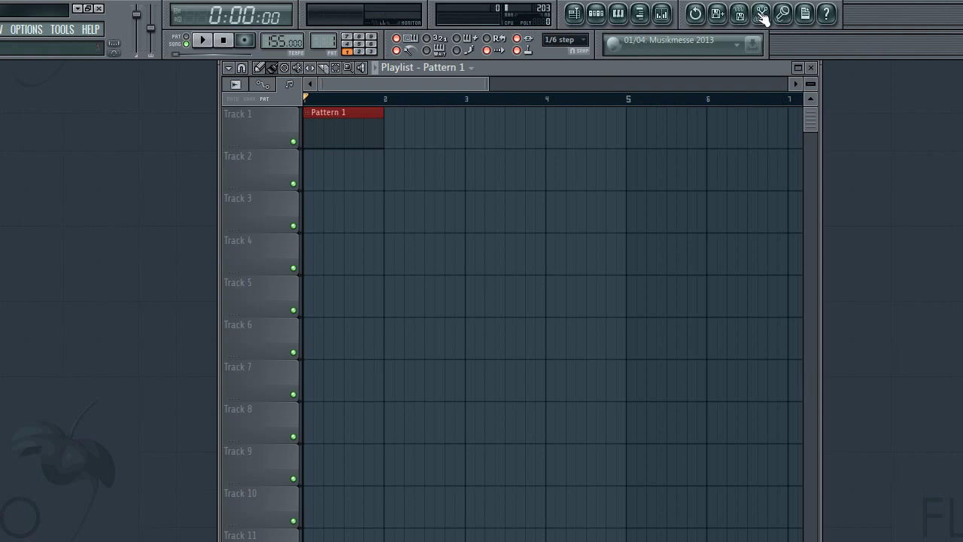
click(762, 14)
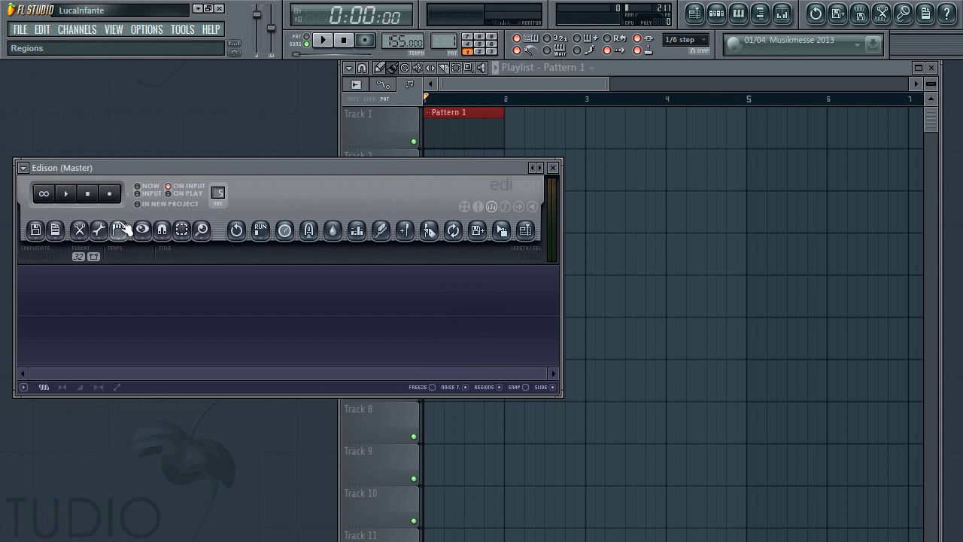
click(554, 169)
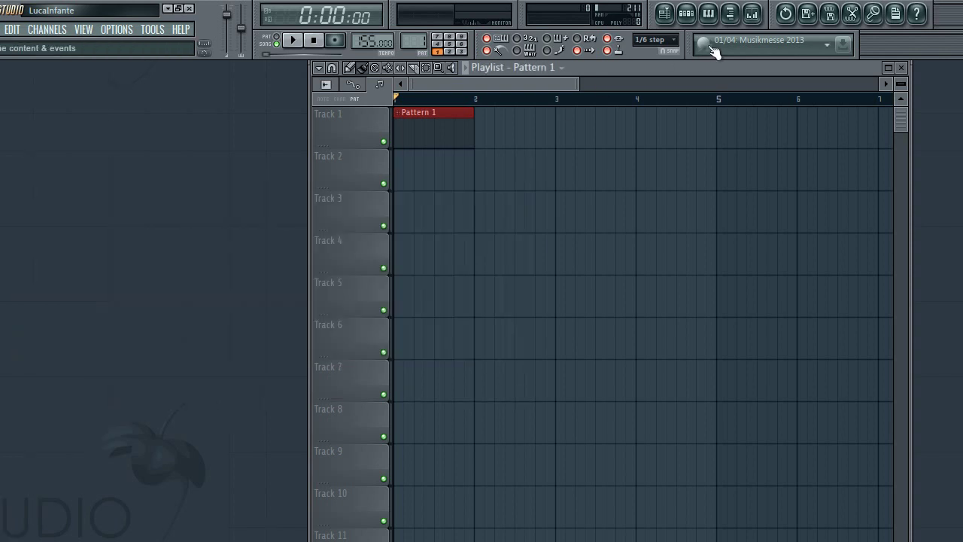
click(829, 47)
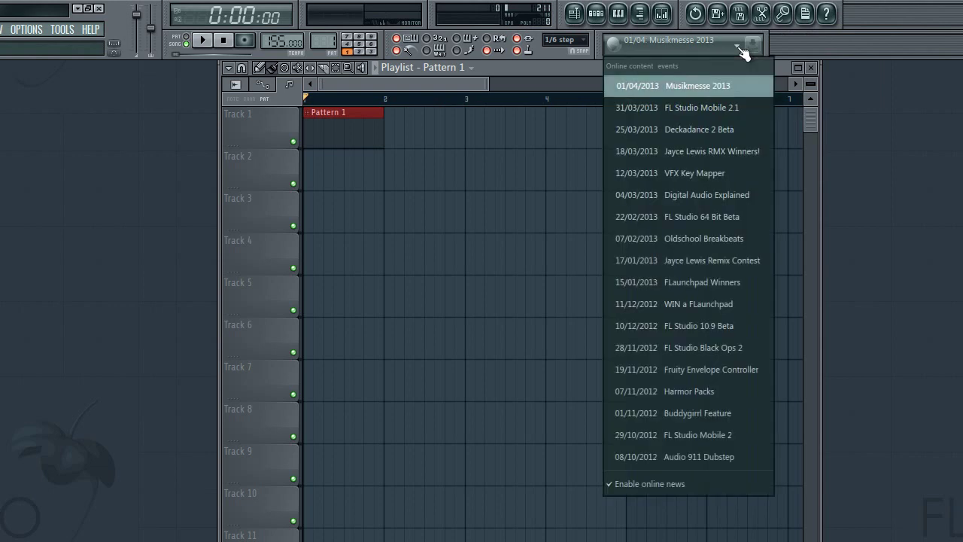
click(740, 47)
click(739, 47)
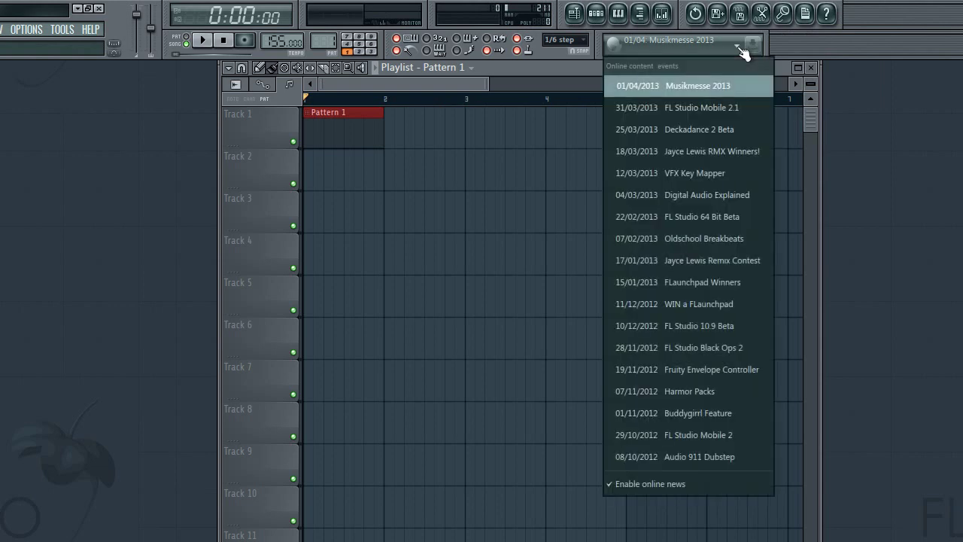
click(740, 47)
click(740, 47)
click(739, 47)
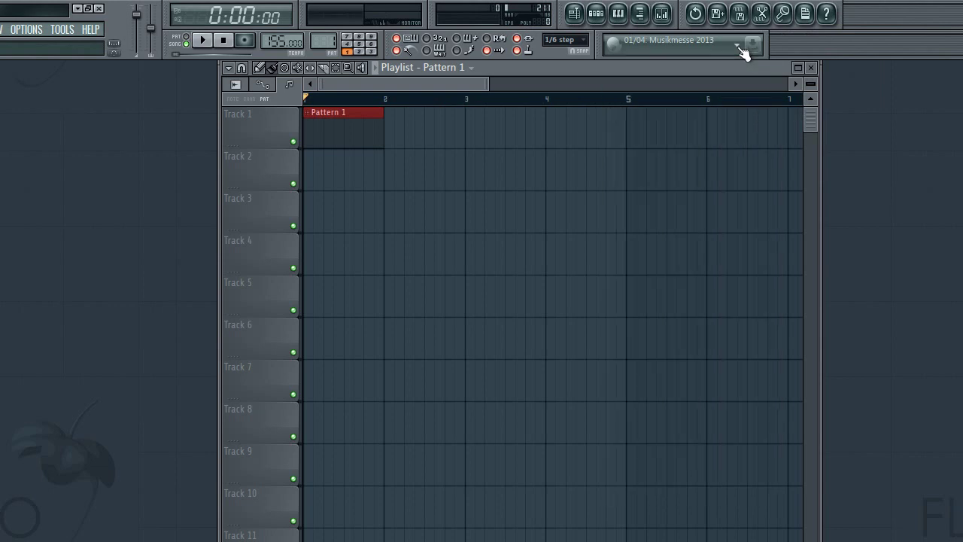
click(739, 48)
click(740, 48)
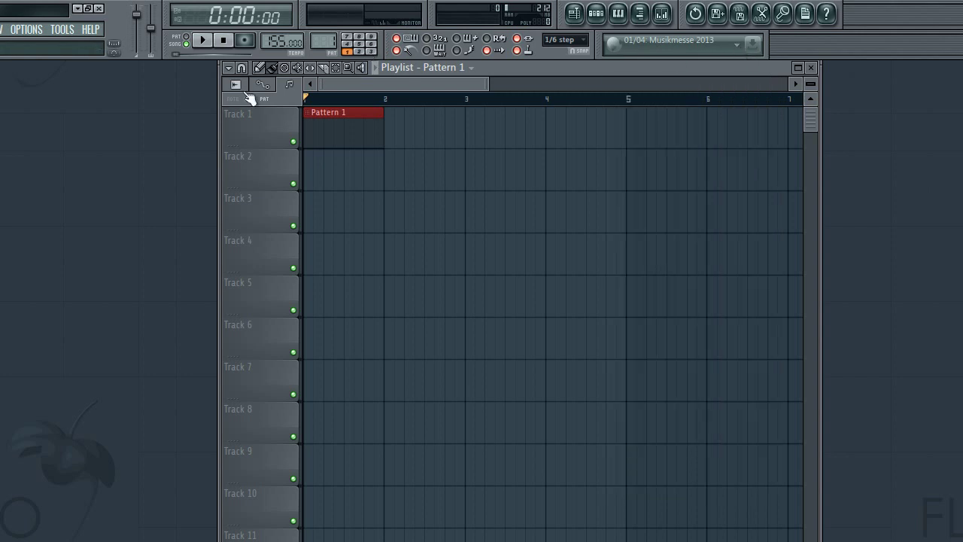